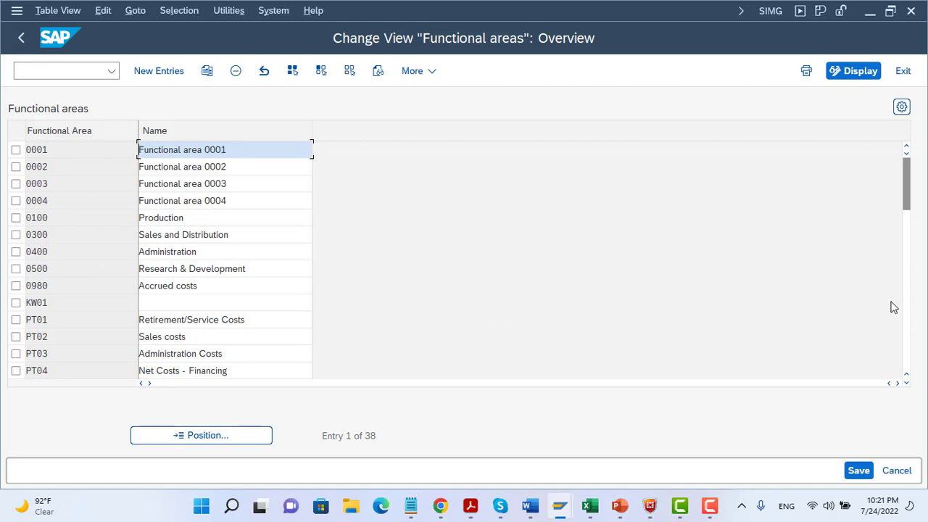
Step: Look through the list of defined functional areas, and return to the SAP Easy Access screen
click(907, 317)
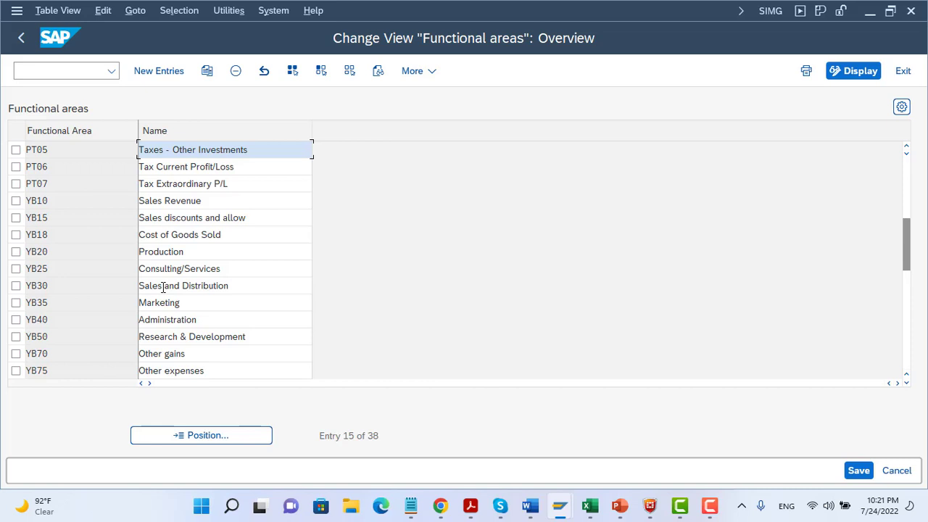
click(23, 40)
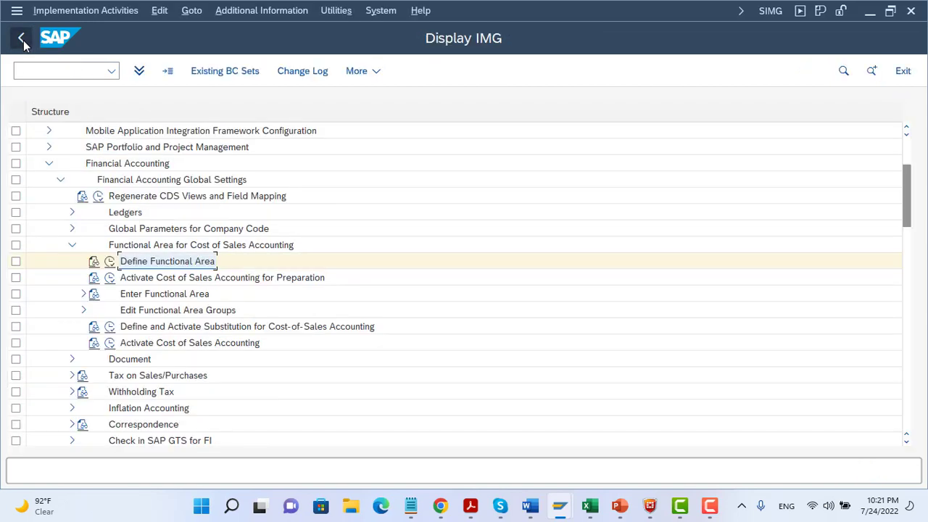
click(22, 40)
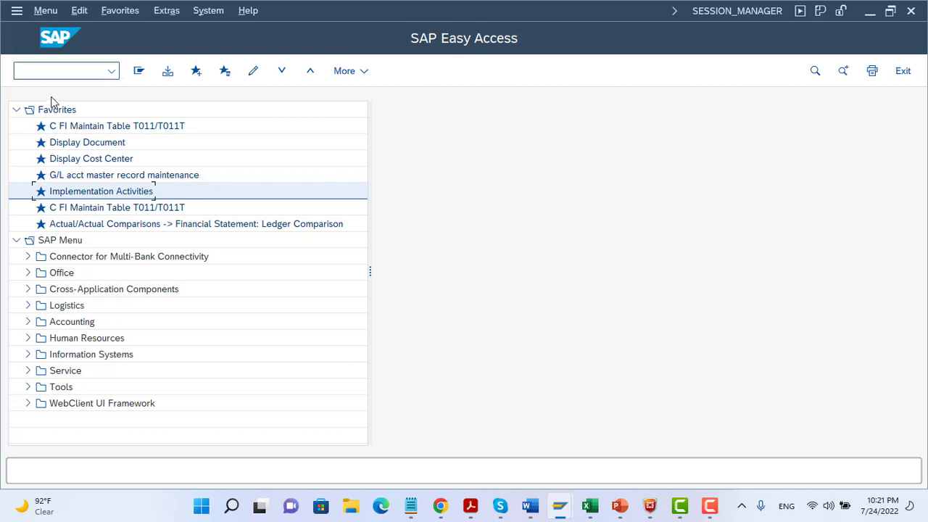
Step: Open G/L account master record maintenance and display G/L account 50300000 in company code 1710
double_click(94, 176)
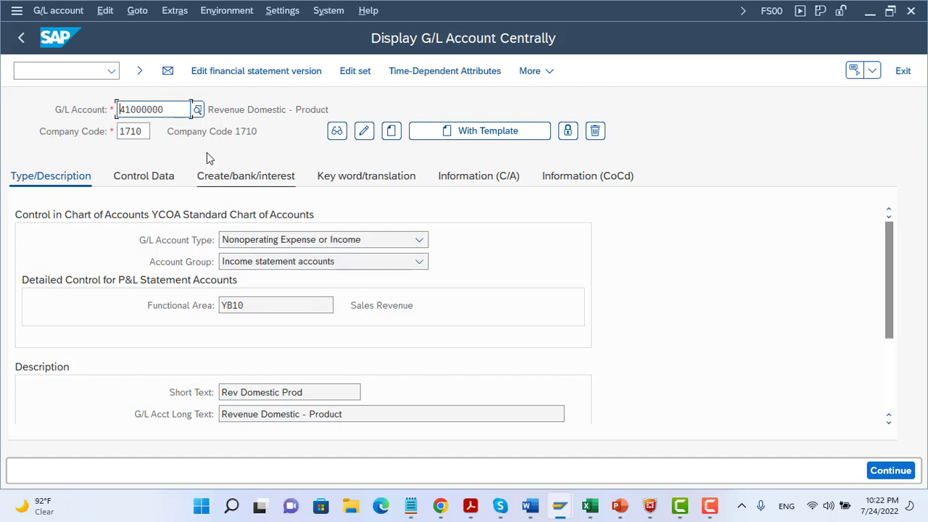
click(174, 109)
key(BackSpace)
key(BackSpace)
key(BackSpace)
key(BackSpace)
key(BackSpace)
key(BackSpace)
key(BackSpace)
key(BackSpace)
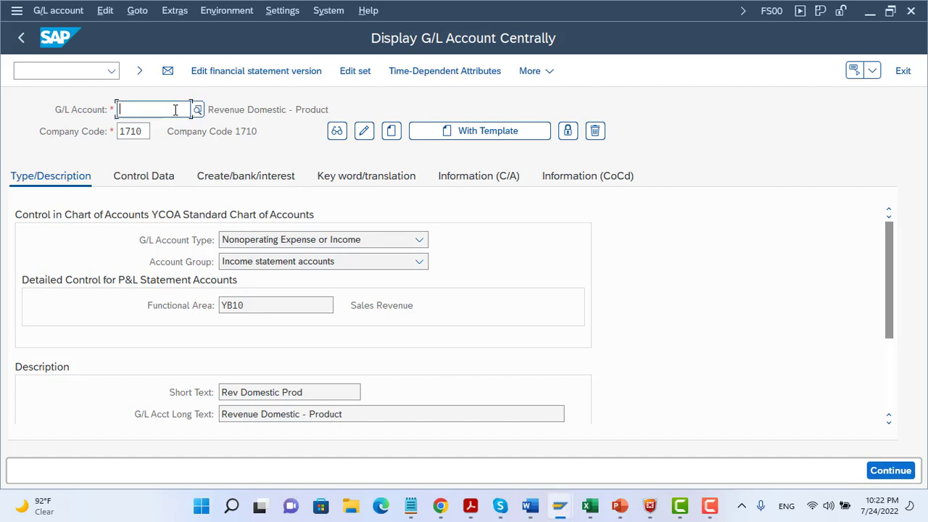
key(BackSpace)
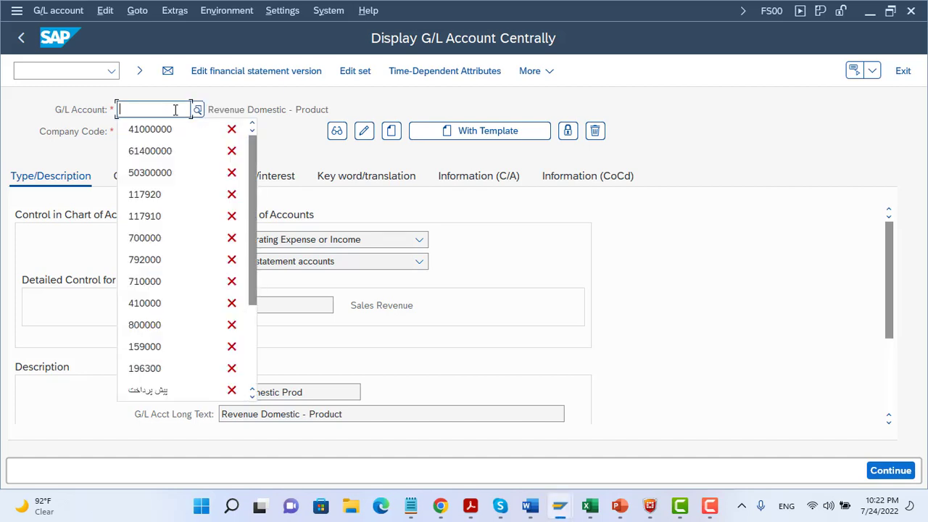
click(167, 173)
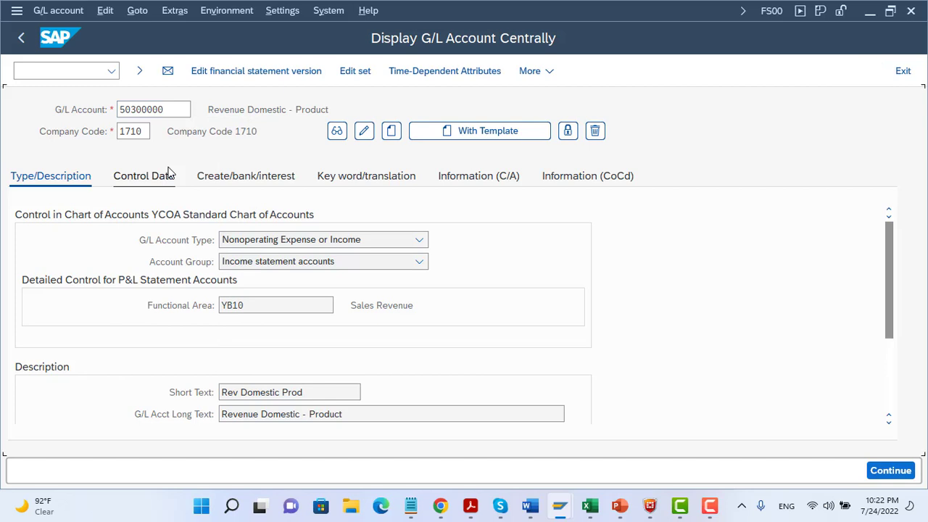
key(Return)
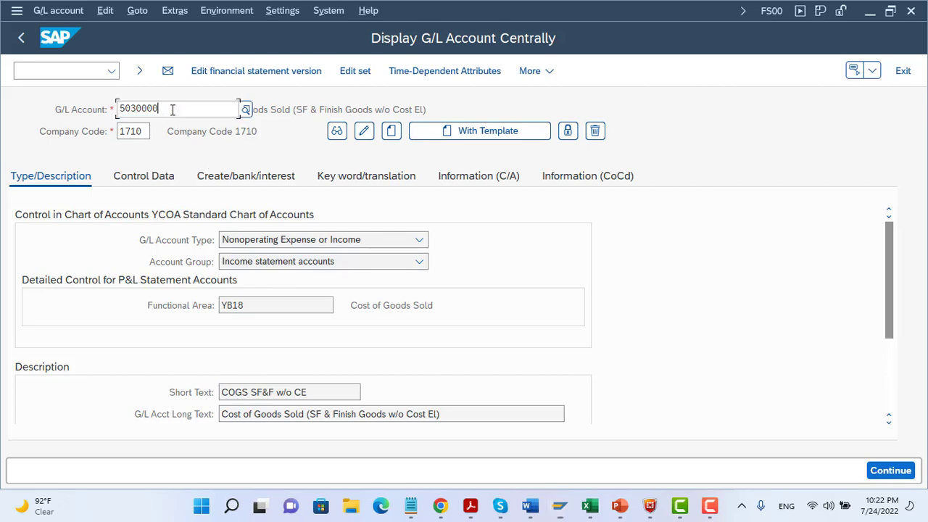
Step: Display G/L account 61400000 to check its functional area assignment
key(BackSpace)
key(BackSpace)
key(BackSpace)
key(BackSpace)
key(BackSpace)
key(BackSpace)
key(BackSpace)
key(BackSpace)
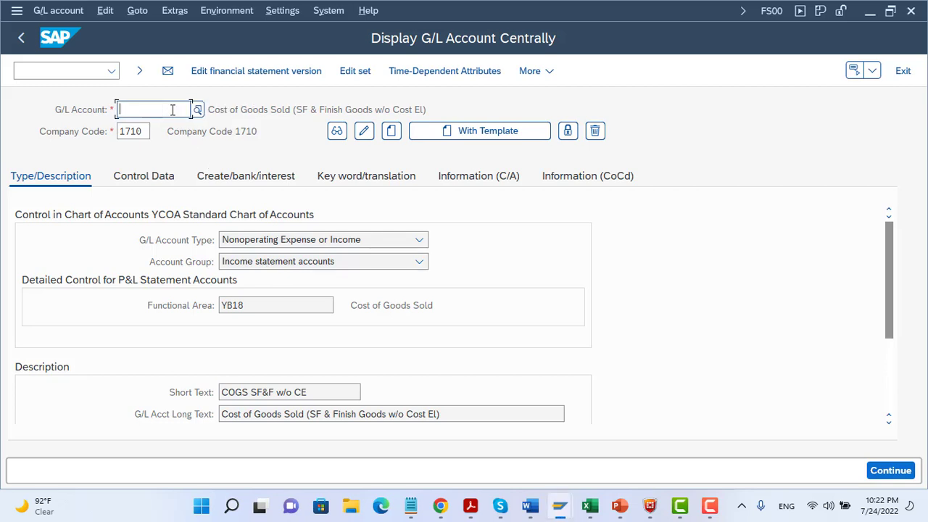
key(BackSpace)
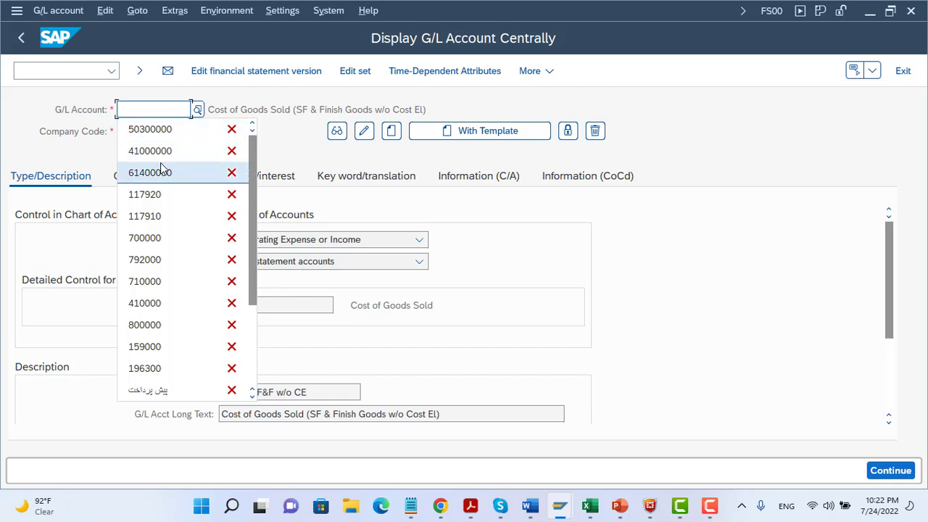
key(Escape)
text(61400000)
key(Return)
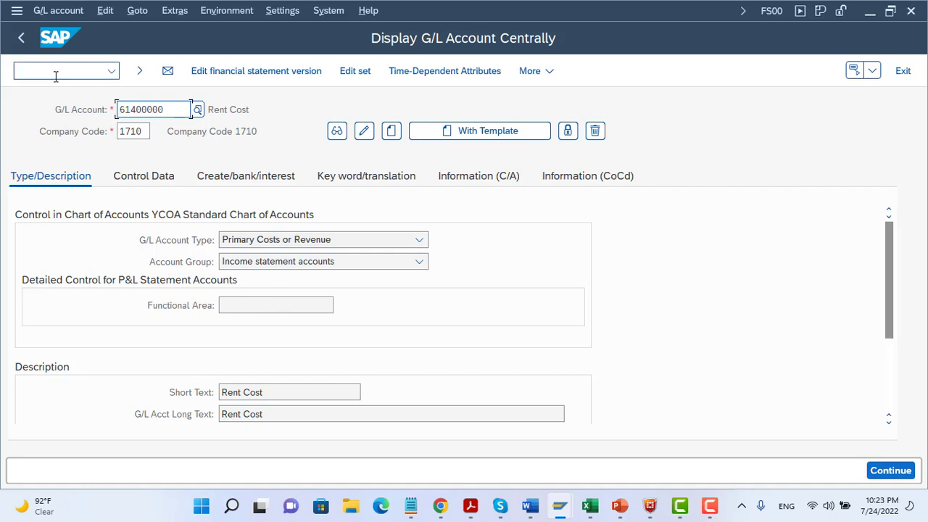
Step: Leave the G/L account and display cost center S8500, viewing its basic data including the functional area
click(21, 42)
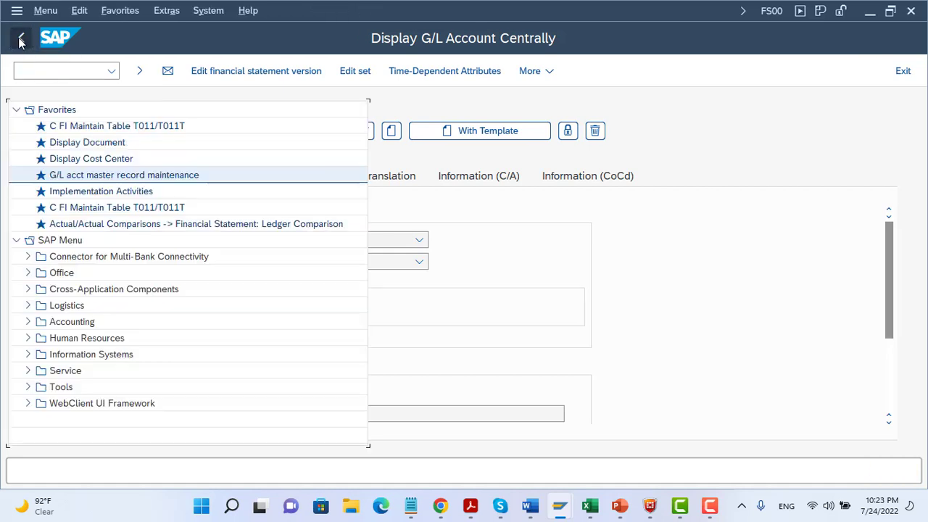
double_click(81, 158)
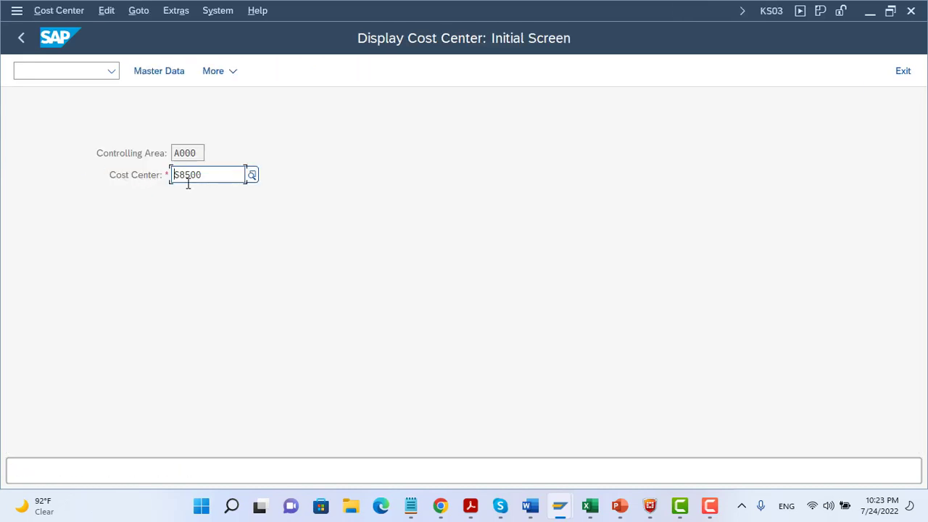
key(Return)
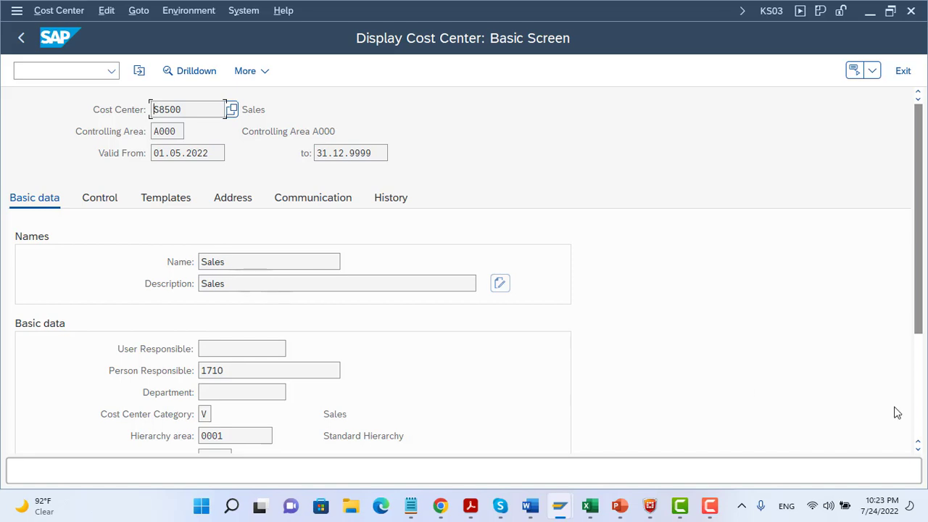
click(918, 450)
click(918, 450)
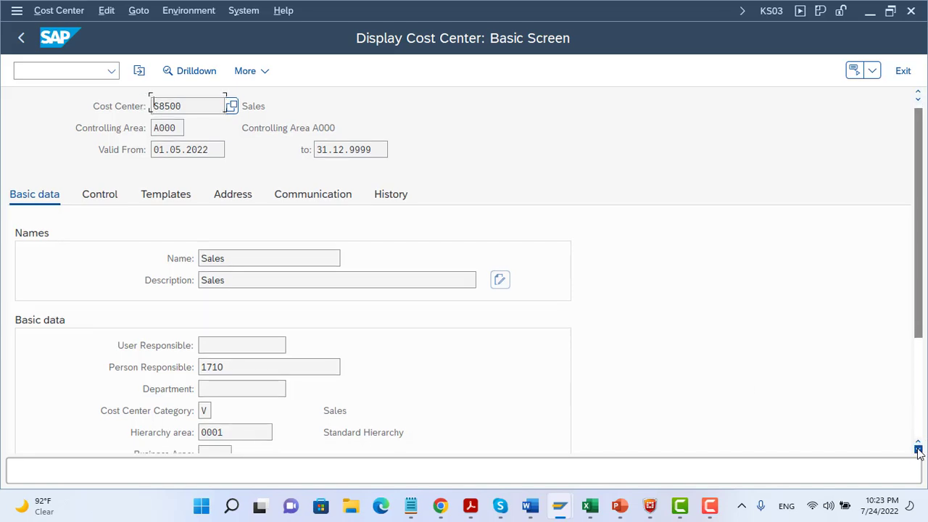
scroll(918, 436, down, 3)
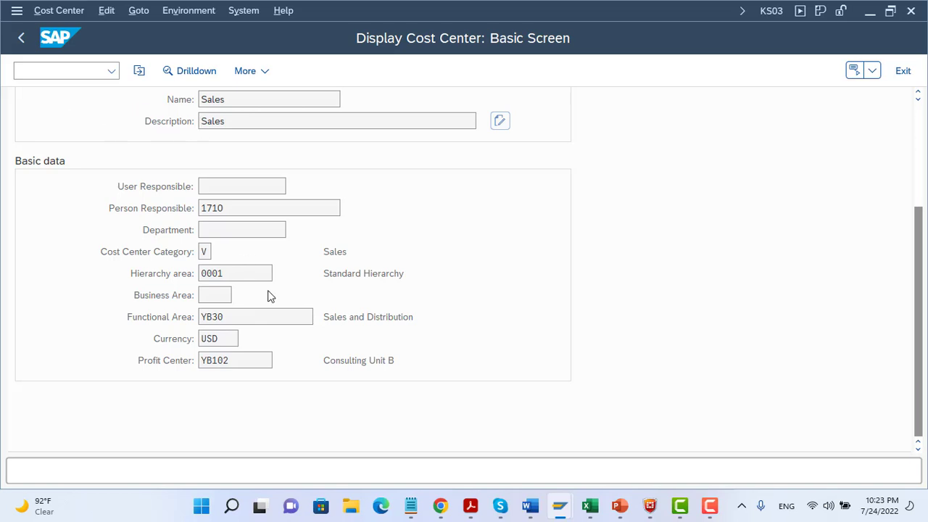
Step: Display cost center S1500 and view its basic data including the functional area
click(21, 38)
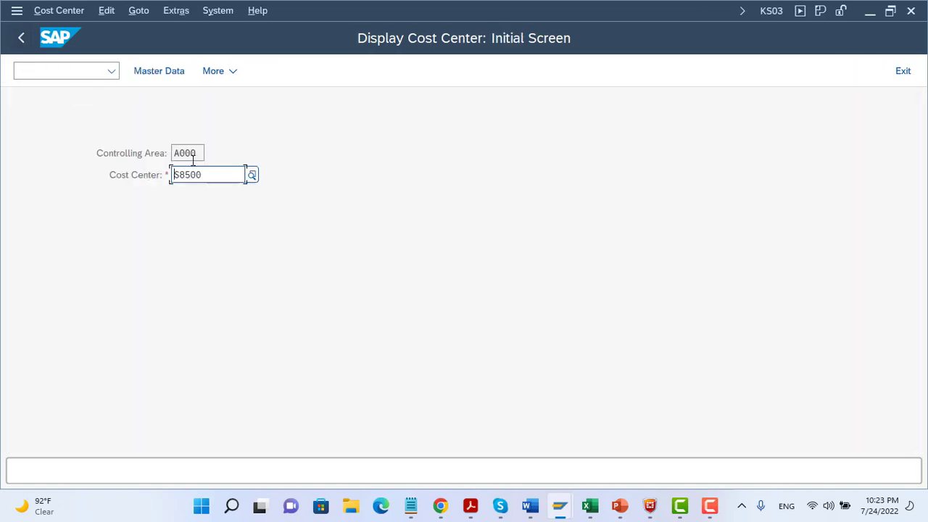
key(BackSpace)
key(BackSpace)
key(BackSpace)
key(BackSpace)
key(BackSpace)
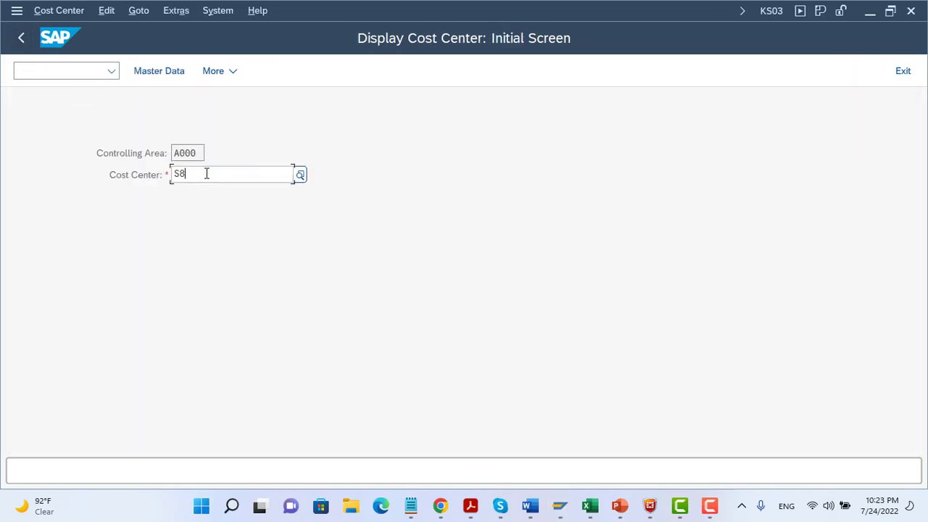
click(207, 174)
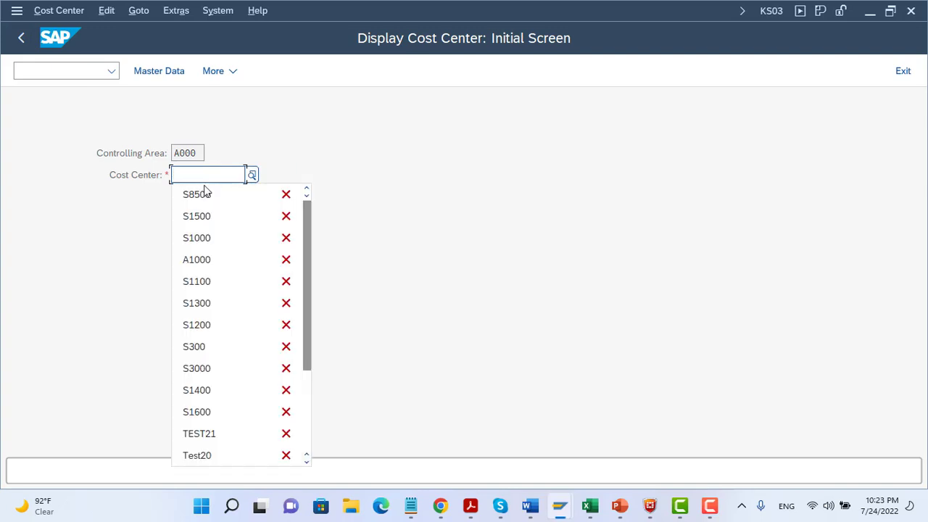
click(202, 217)
key(Return)
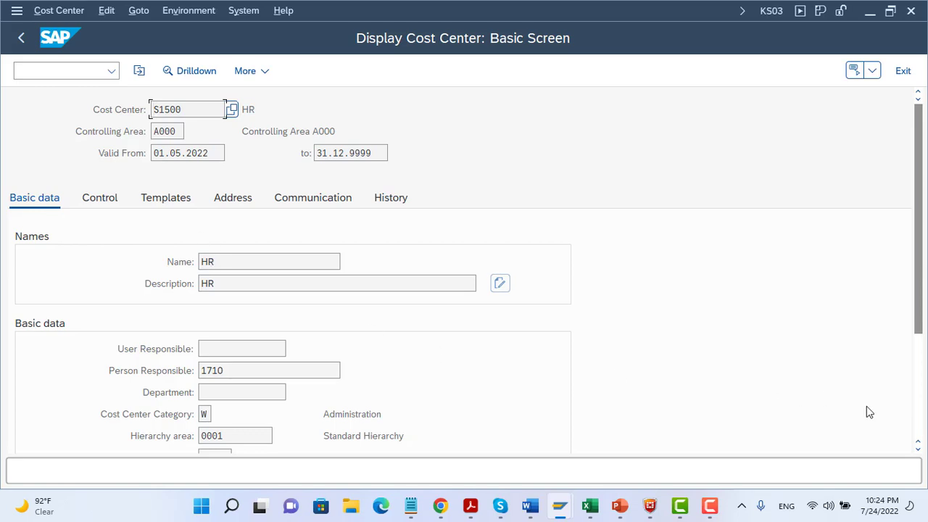
click(917, 447)
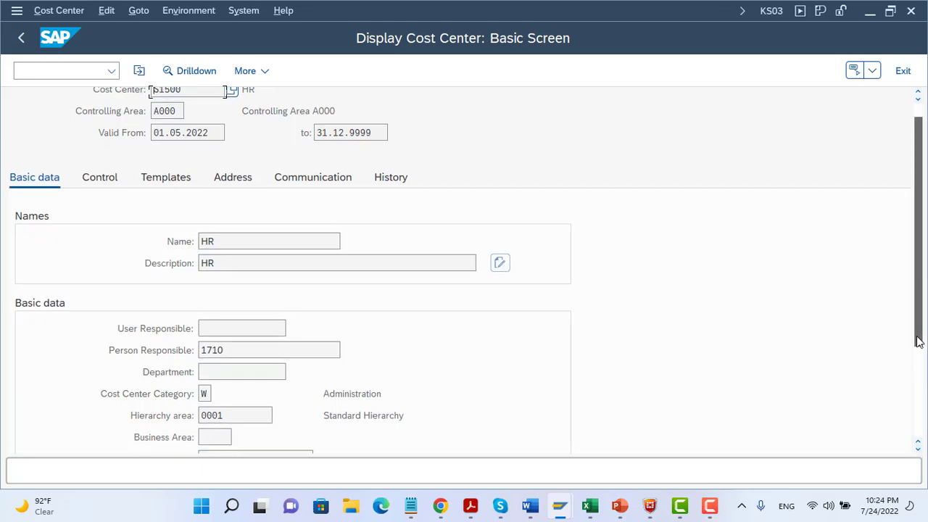
scroll(918, 373, down, 1)
click(917, 370)
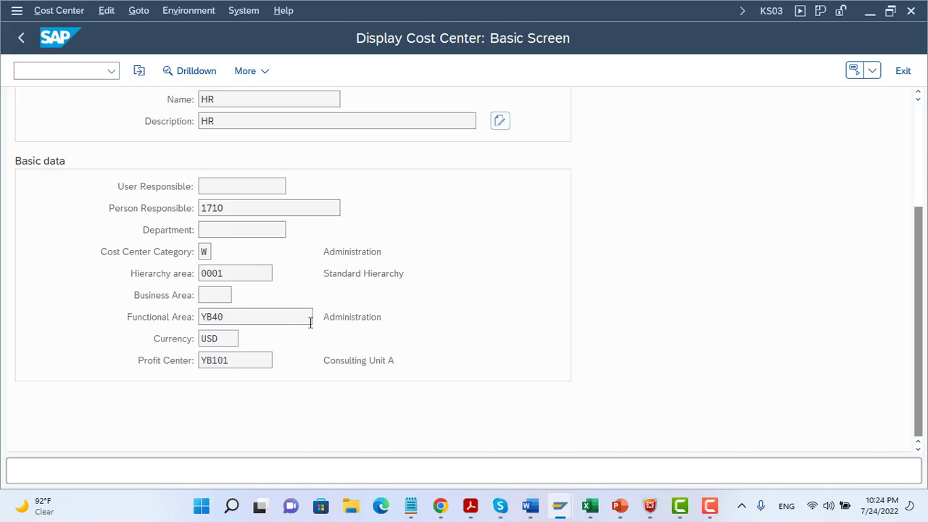
Step: Leave the cost center display and open the financial statement items of financial statement version NOSA in table T011/T011T maintenance
click(23, 43)
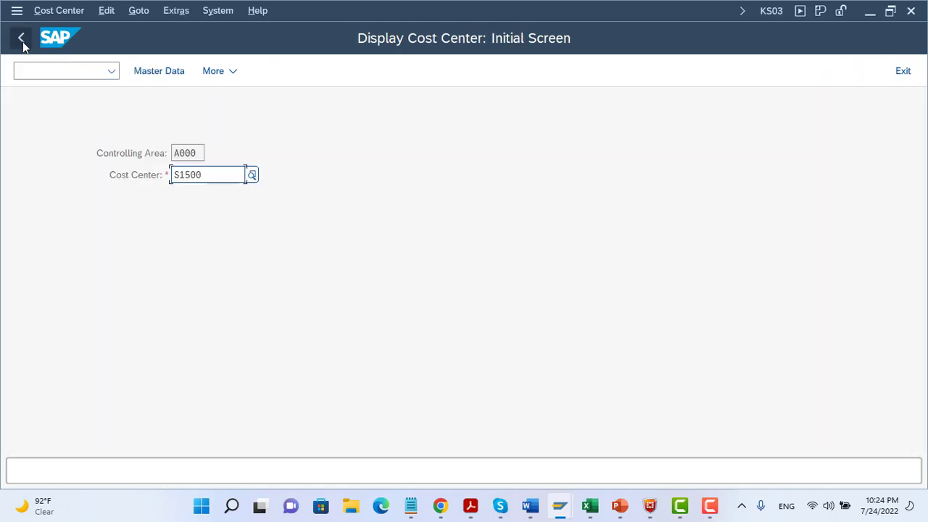
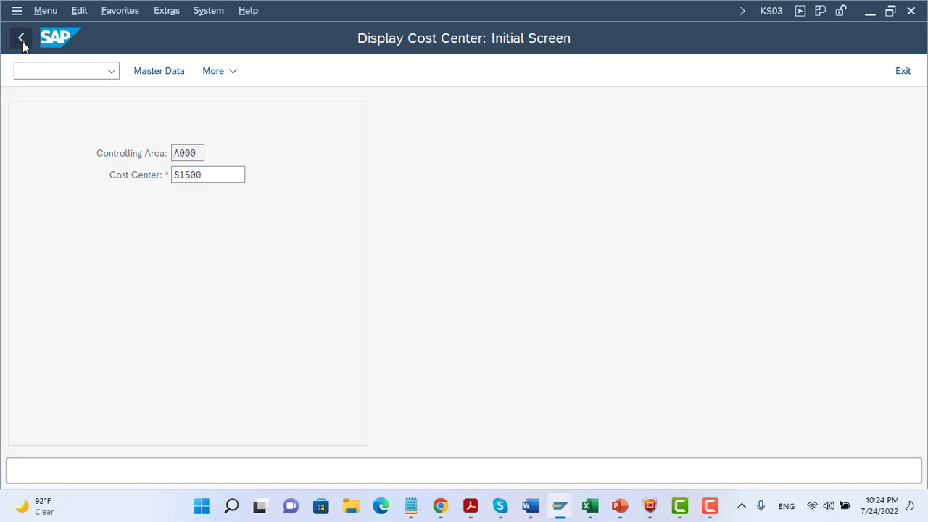
click(62, 126)
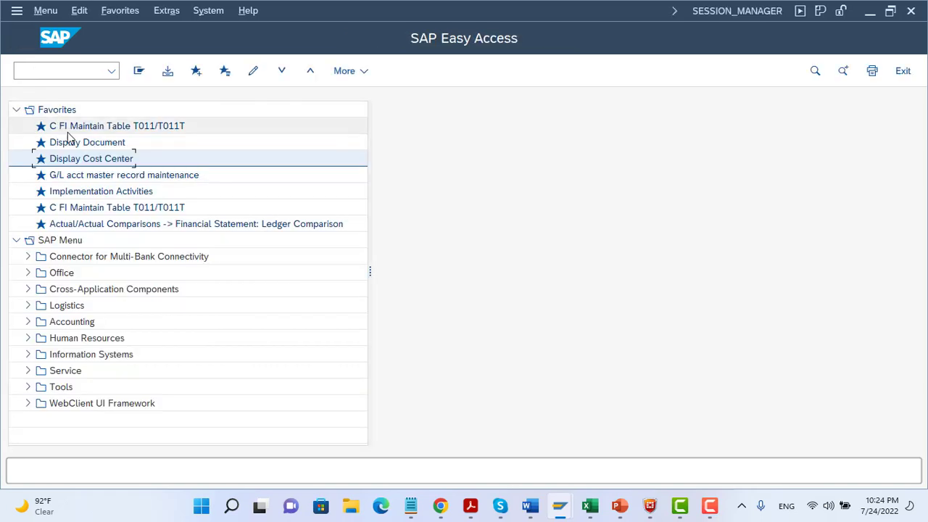
double_click(76, 128)
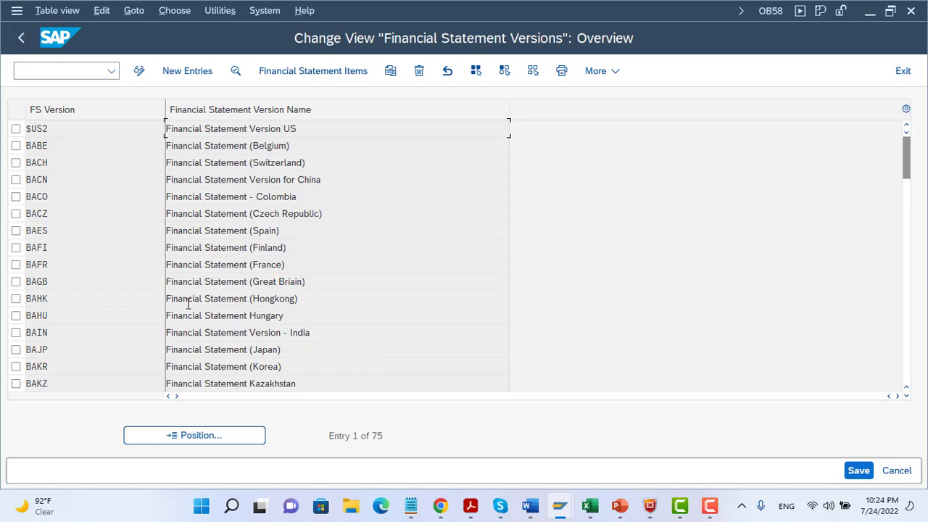
click(220, 434)
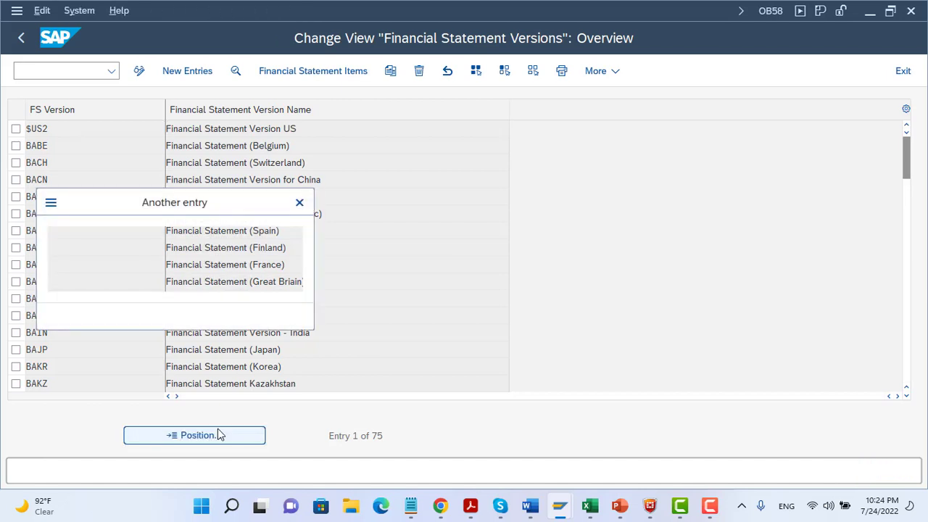
text(nosa)
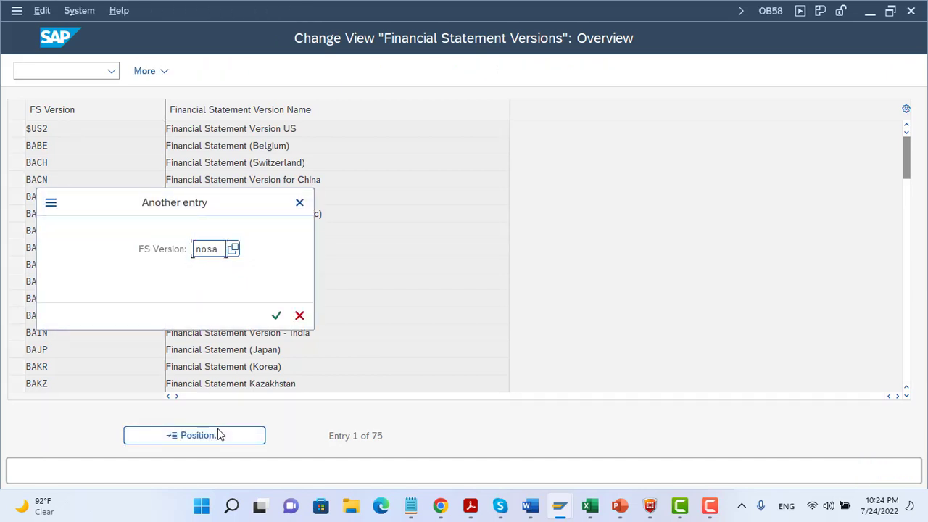
key(Return)
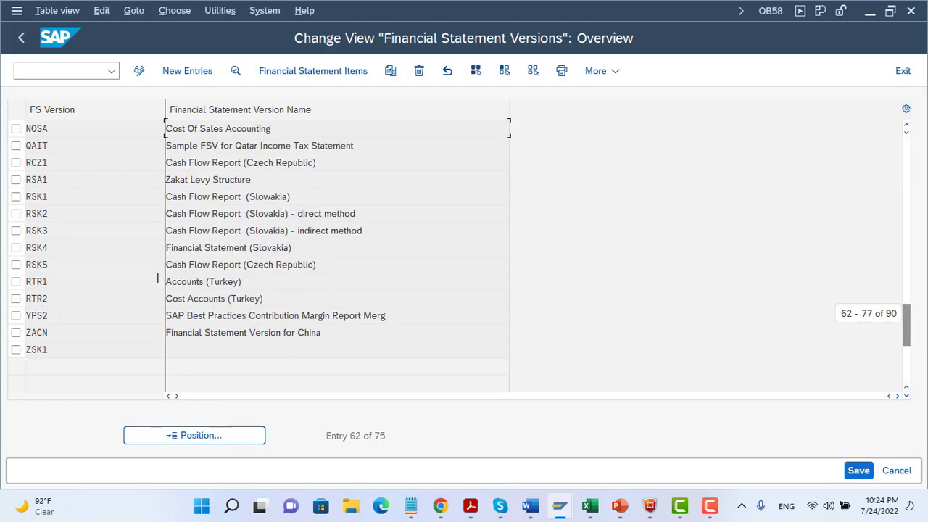
double_click(185, 131)
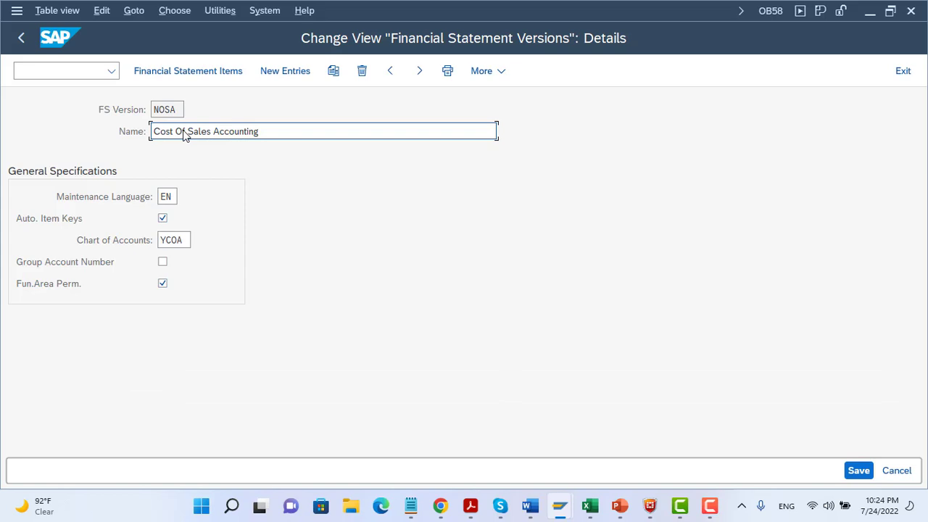
click(209, 78)
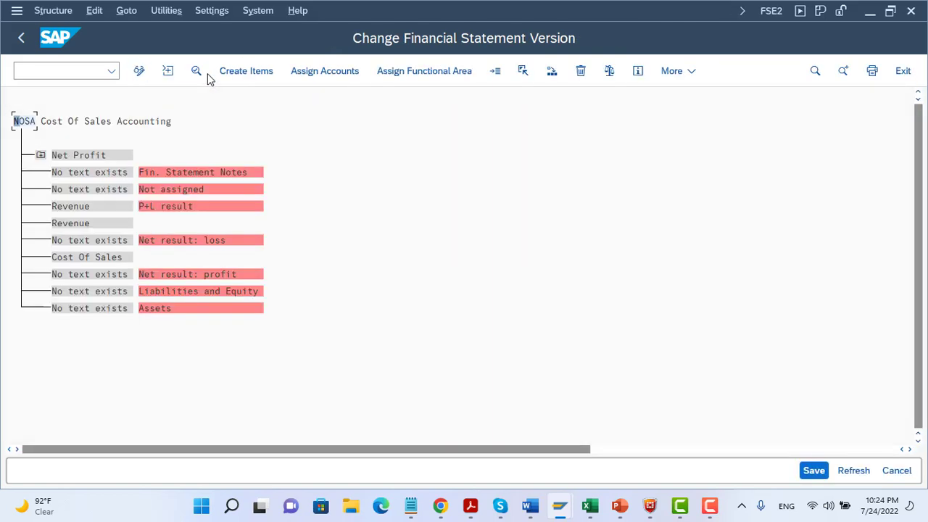
Step: Expand Net Profit and its Revenue, COGS, Administration, Sales and Distribution, and Financial Cost items to examine their assigned functional areas
click(41, 156)
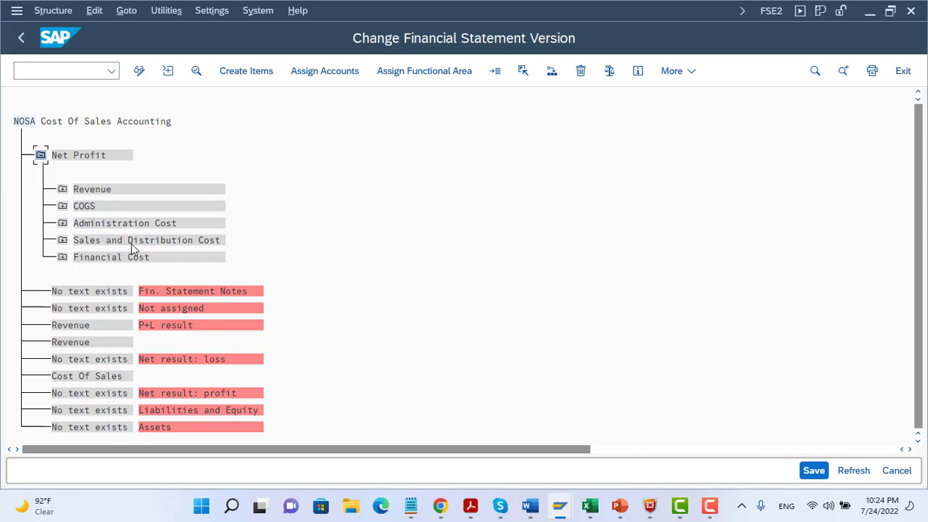
click(63, 189)
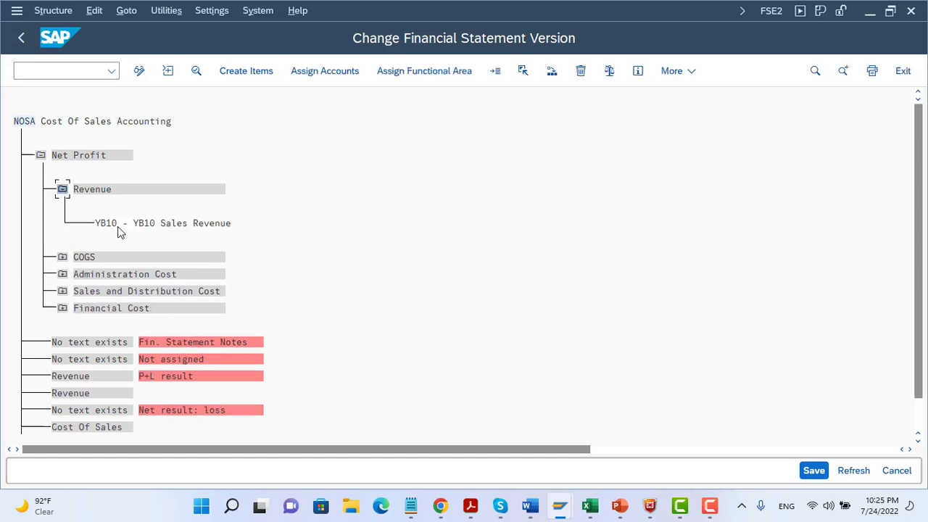
click(62, 257)
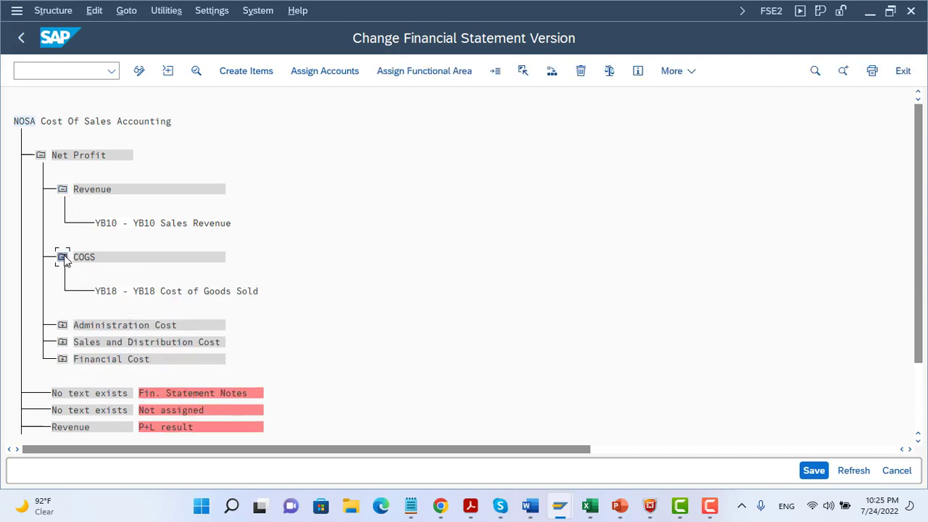
click(62, 325)
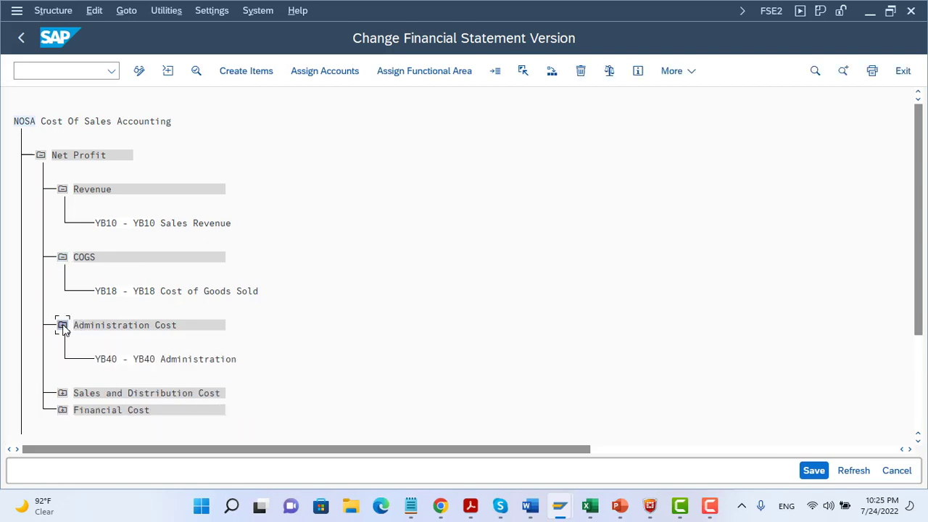
click(62, 392)
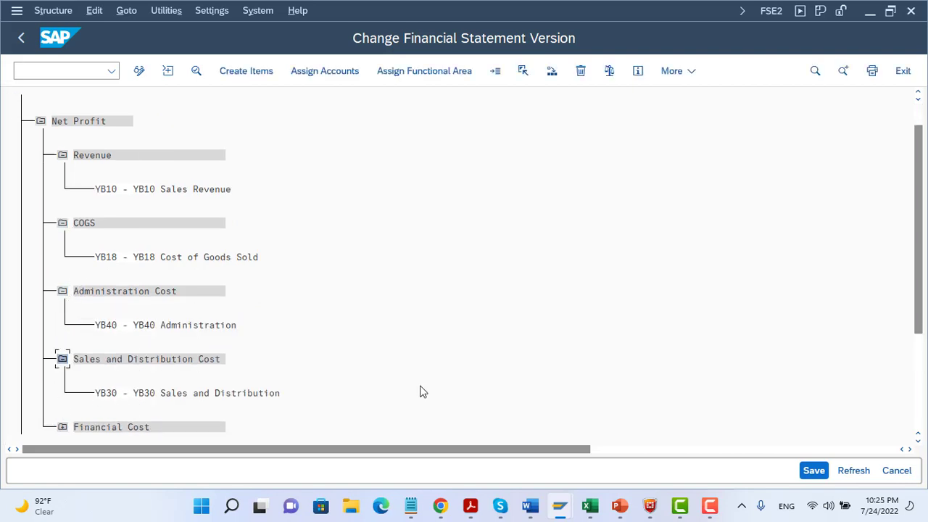
click(917, 441)
click(917, 441)
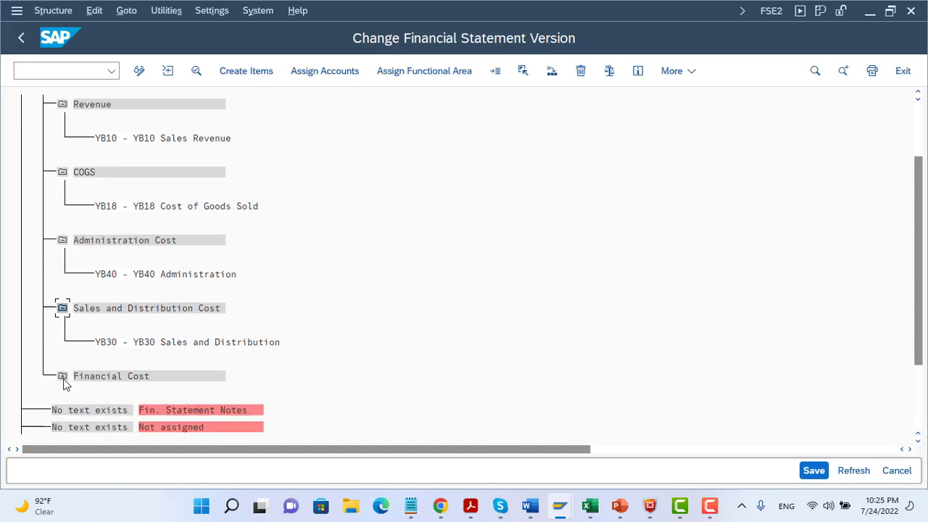
click(63, 377)
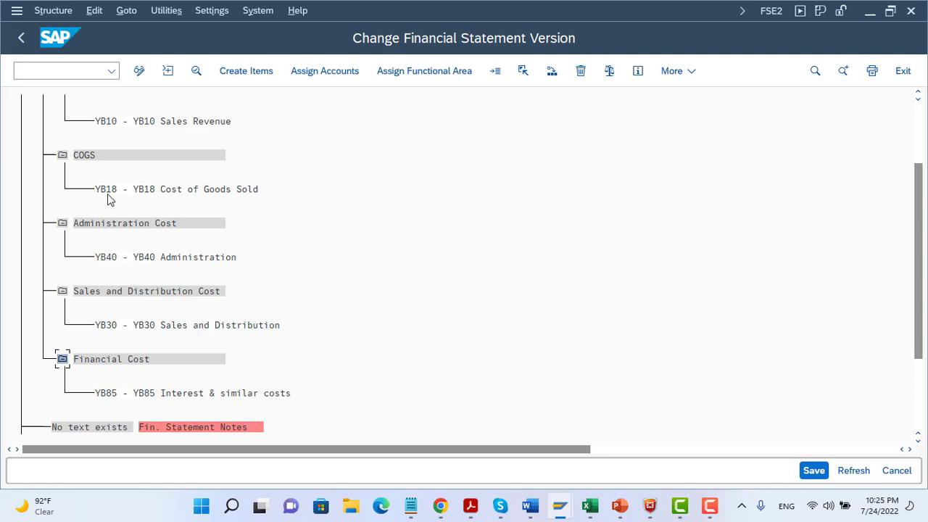
Step: Leave the financial statement version maintenance and list the accounting documents of company code 1710 in ledger 0L through Display Document
click(22, 38)
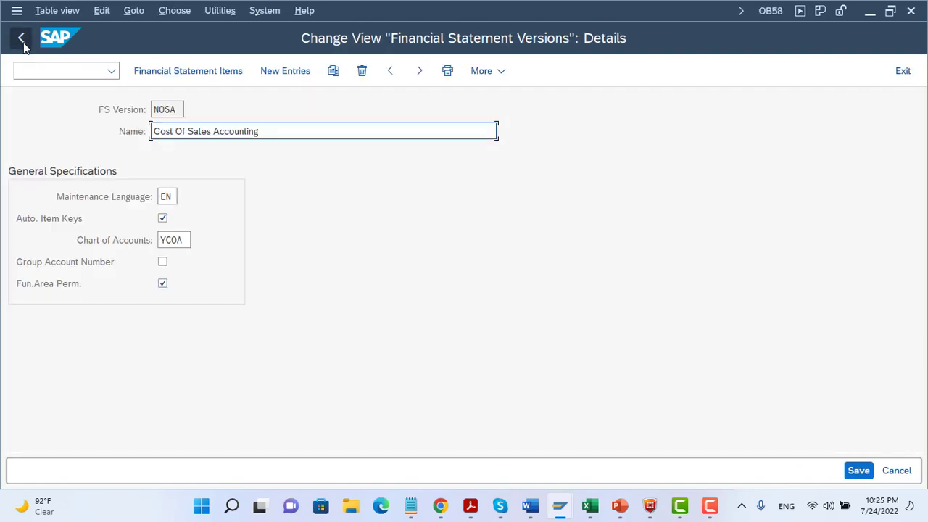
click(22, 40)
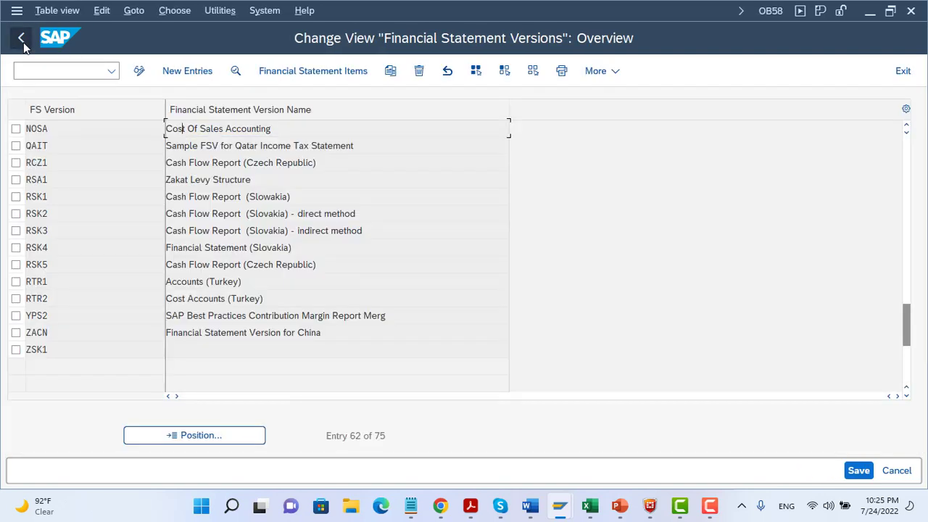
click(23, 41)
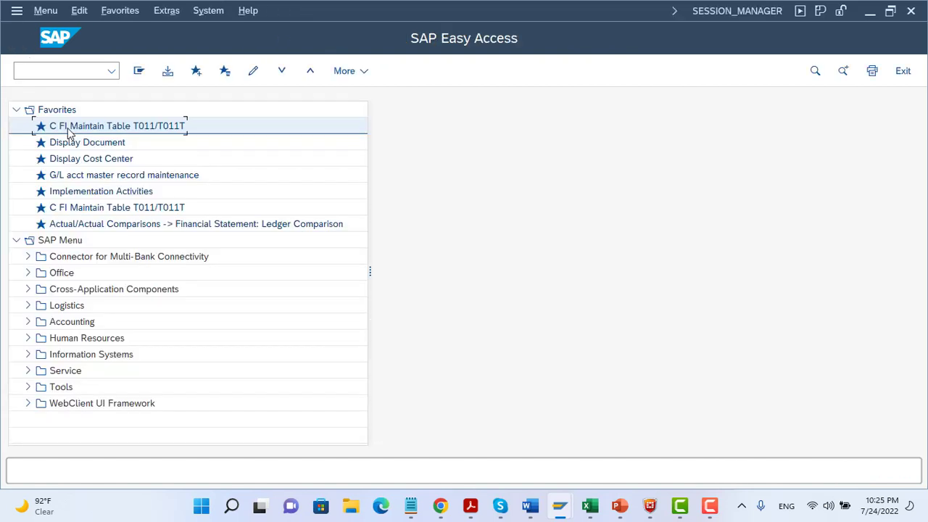
double_click(75, 143)
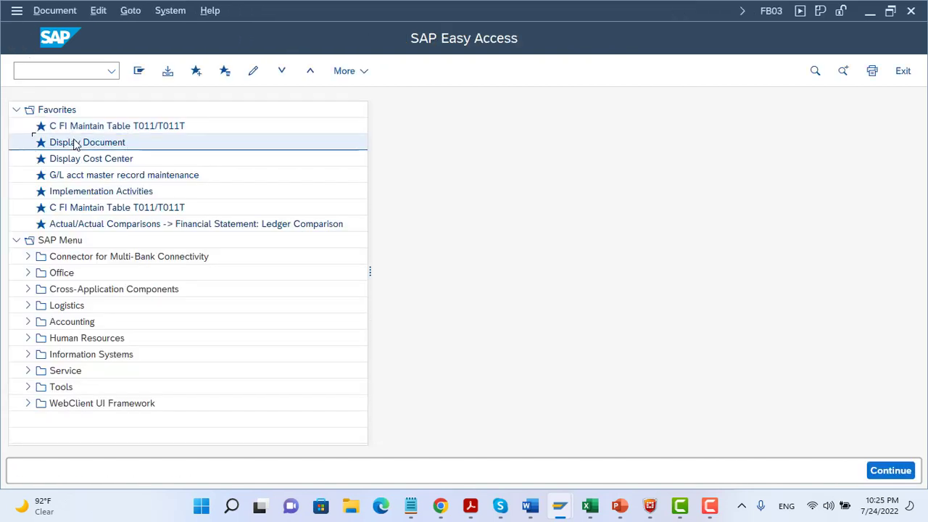
click(171, 73)
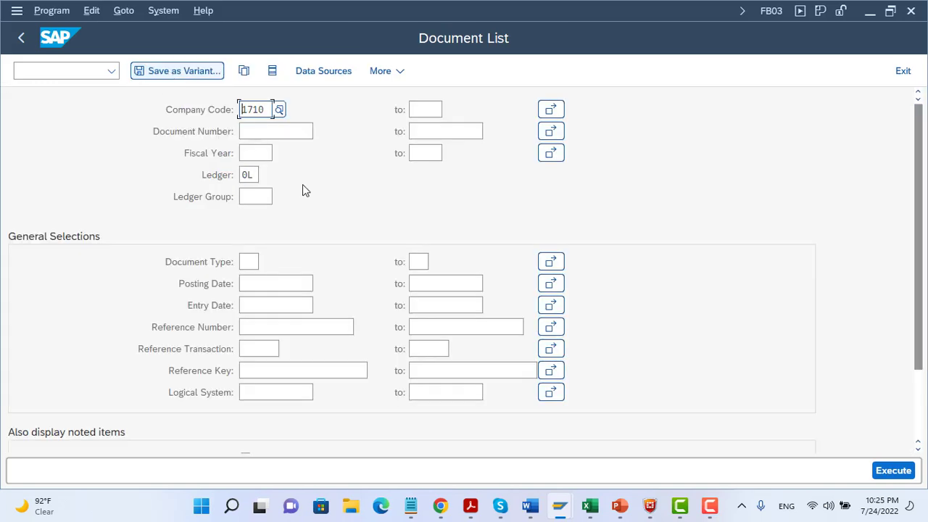
click(881, 471)
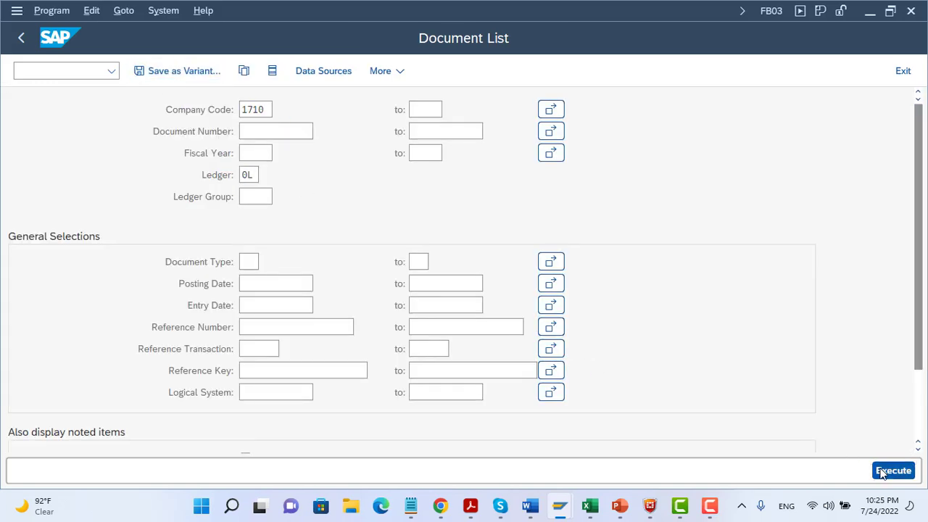
click(881, 472)
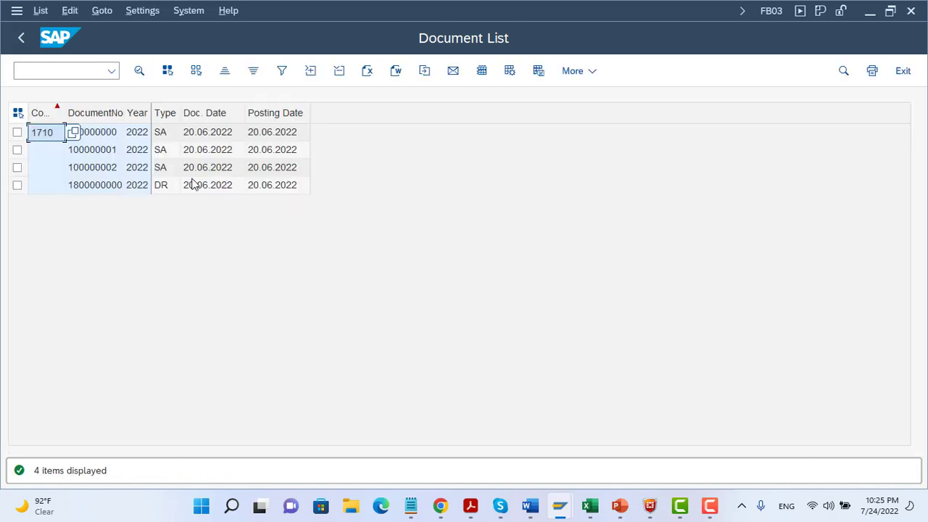
double_click(95, 133)
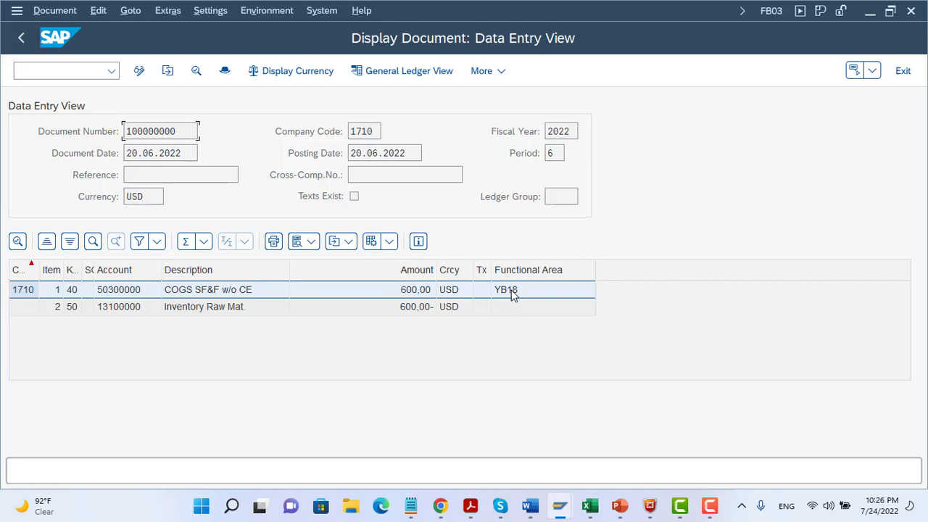
click(22, 41)
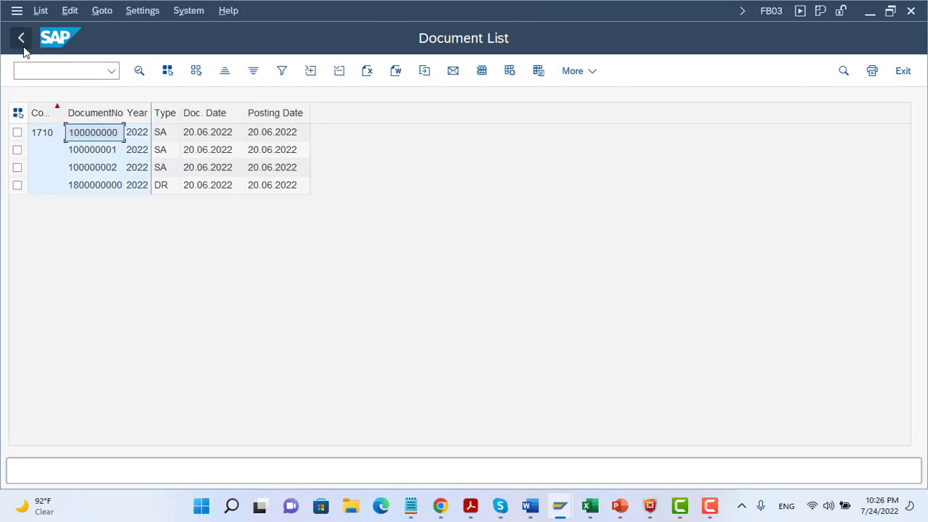
double_click(84, 185)
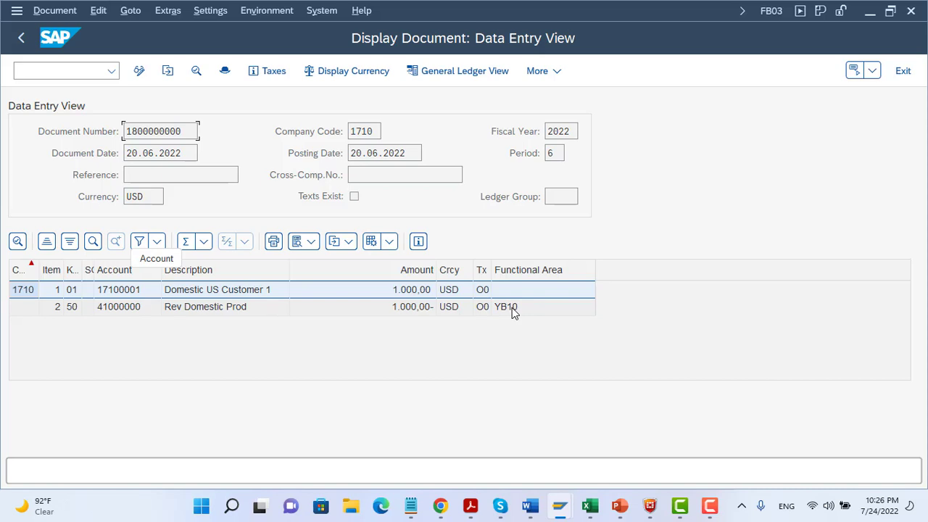
click(19, 43)
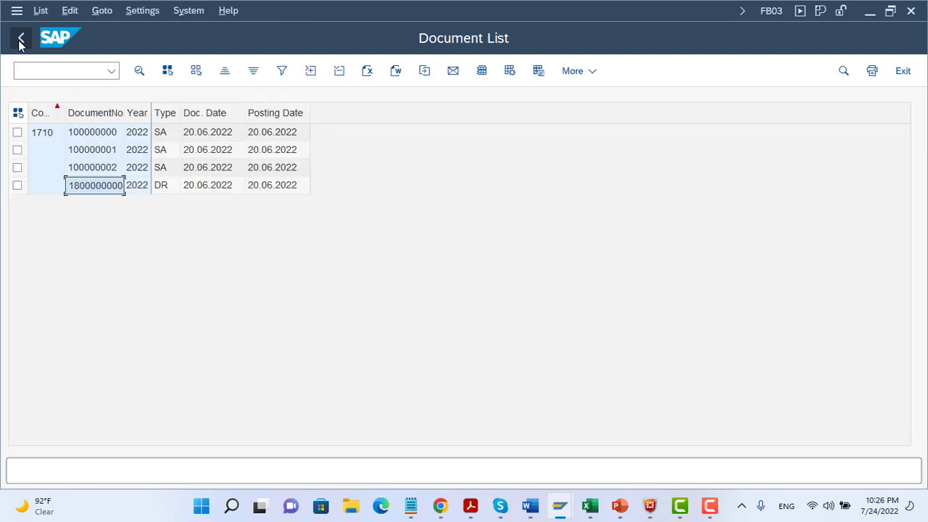
Step: Display document 100000001, check its functional area and the cost center of the Rent Cost line item, and return to the document list
click(98, 149)
double_click(98, 148)
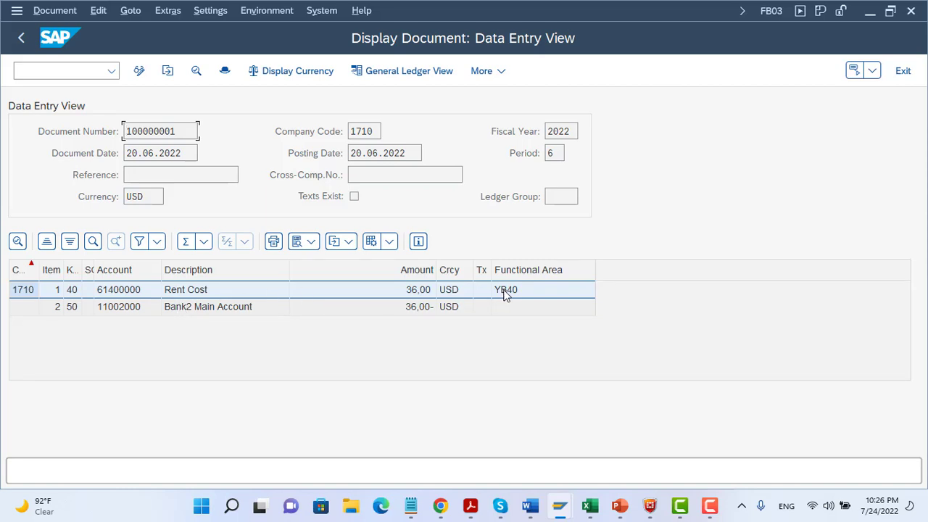
click(213, 292)
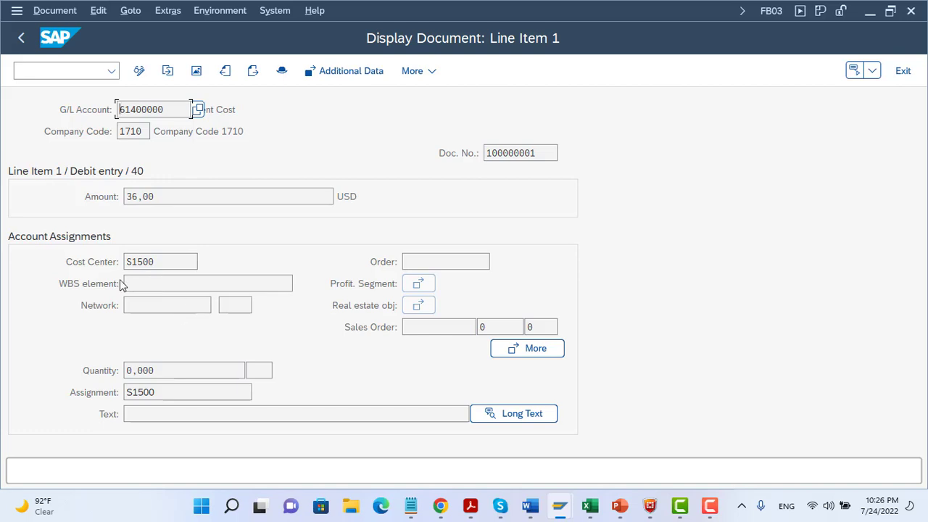
click(25, 50)
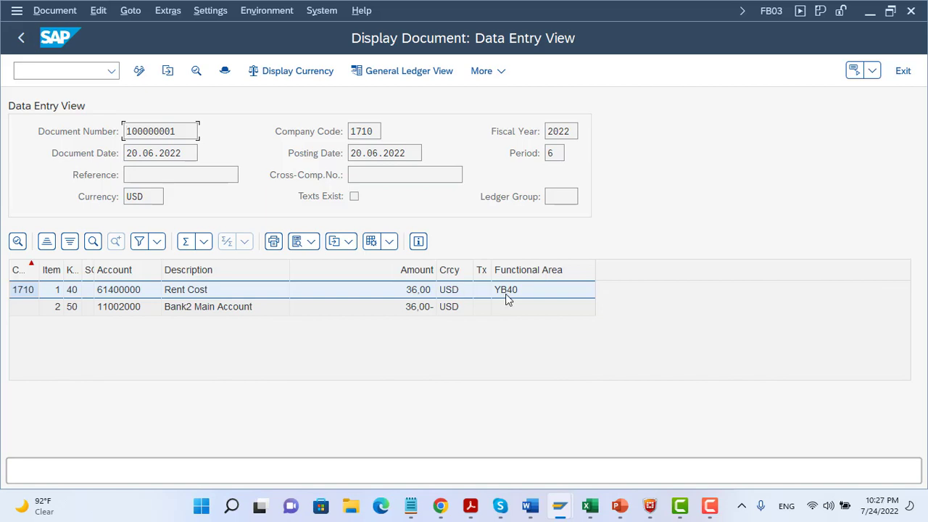
click(22, 44)
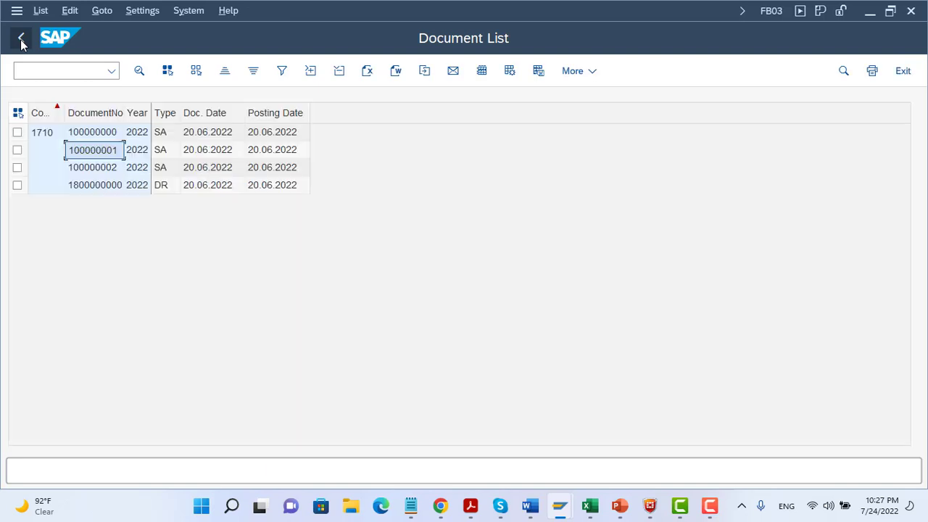
Step: Check the functional area in document 100000002 and the cost center of its Rent Cost line item, returning to the document list
double_click(92, 172)
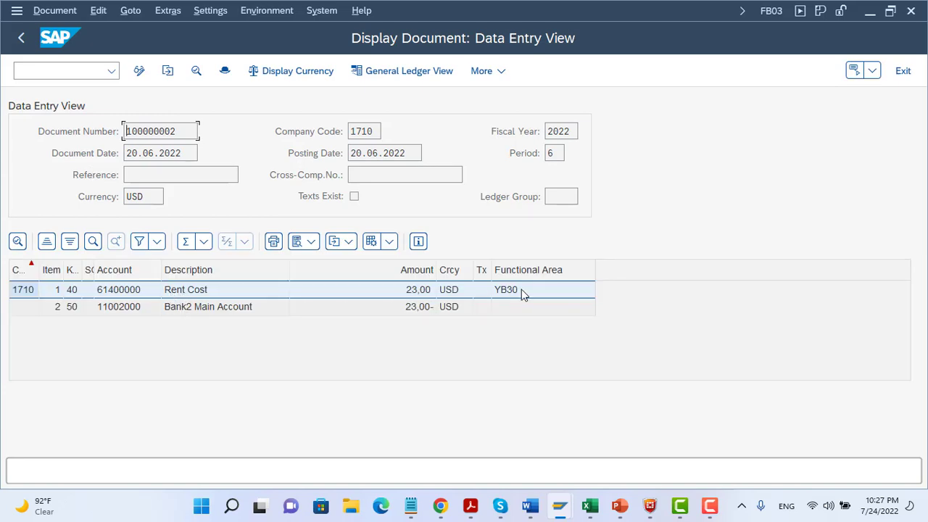
click(224, 294)
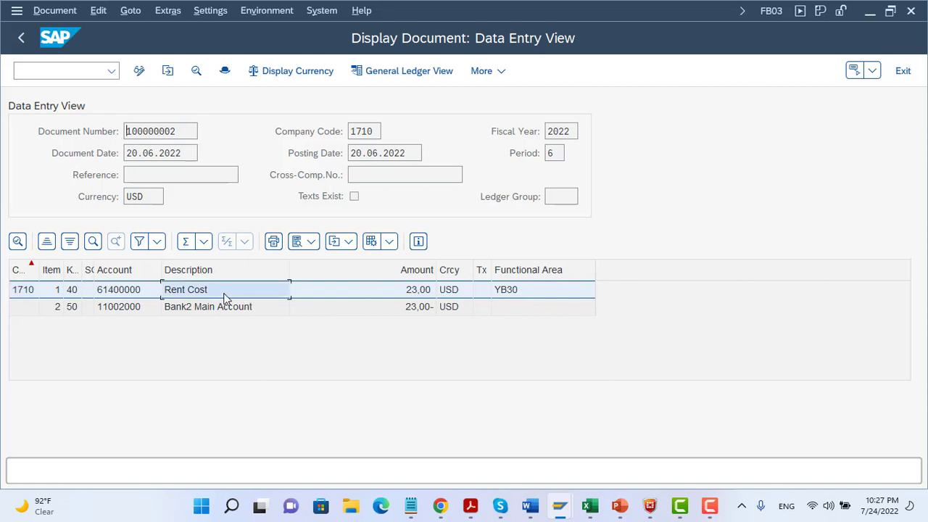
double_click(223, 294)
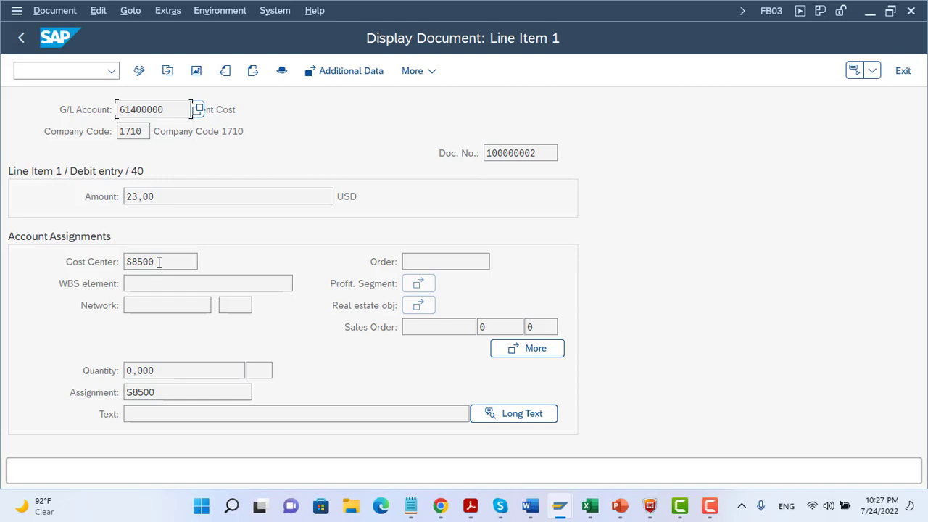
click(22, 45)
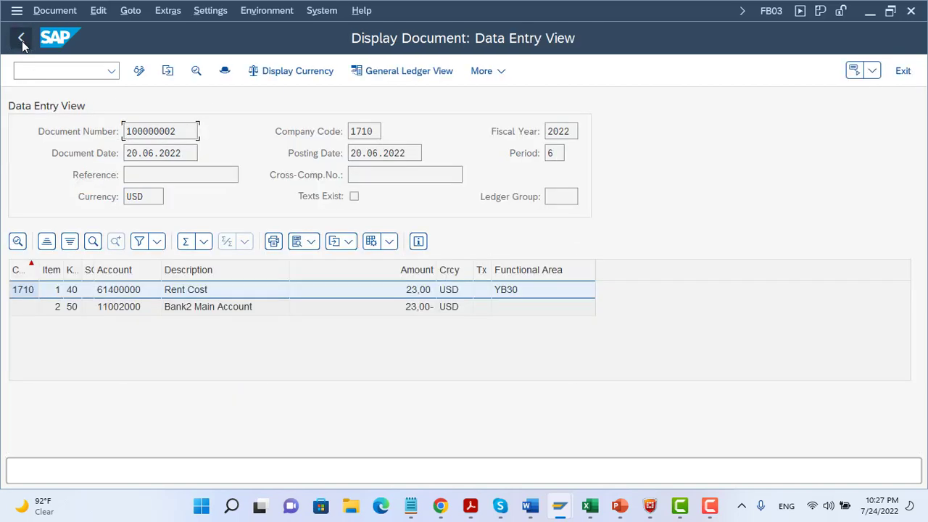
click(22, 45)
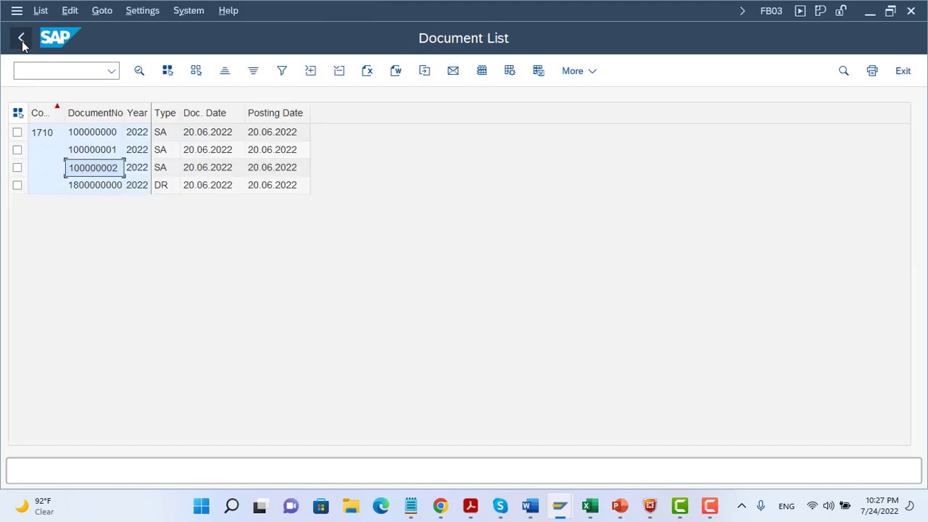
Step: Leave the document display and open the Actual/Actual Comparisons report Financial Statement: Ledger Comparison
click(22, 45)
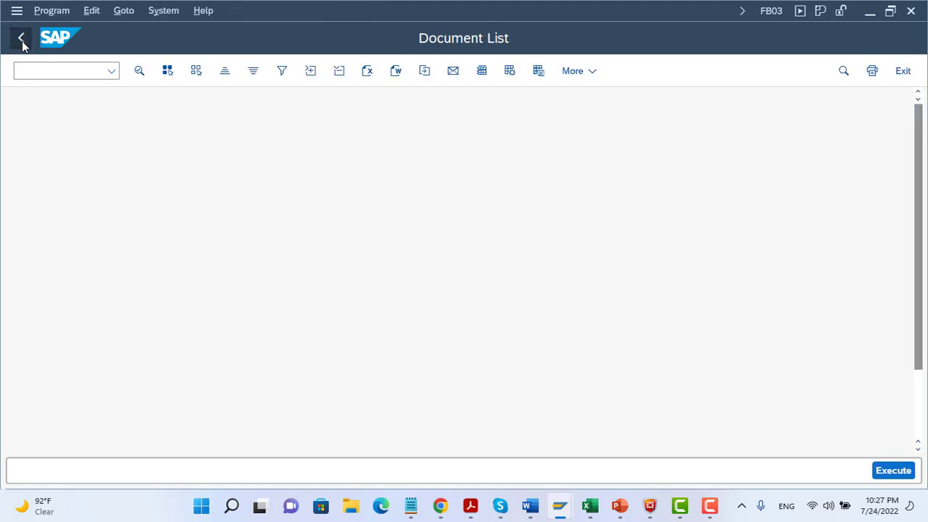
click(22, 45)
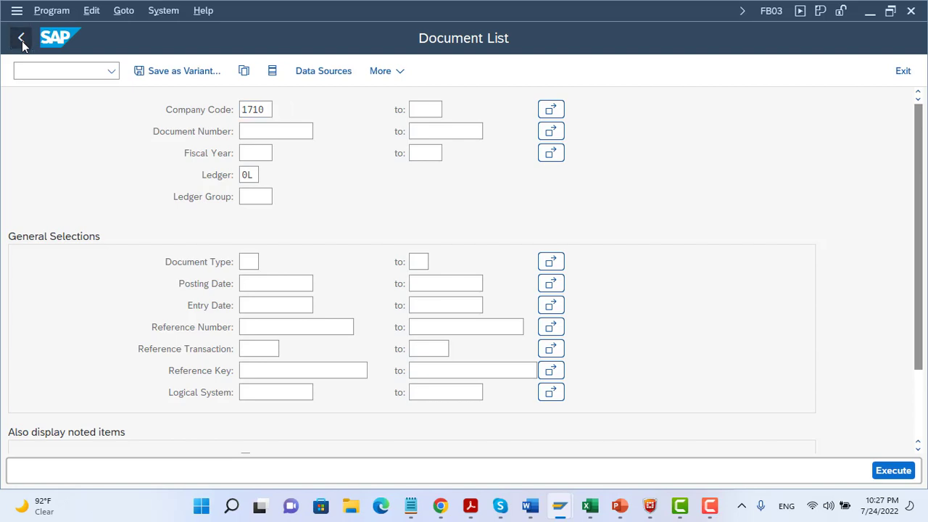
click(21, 38)
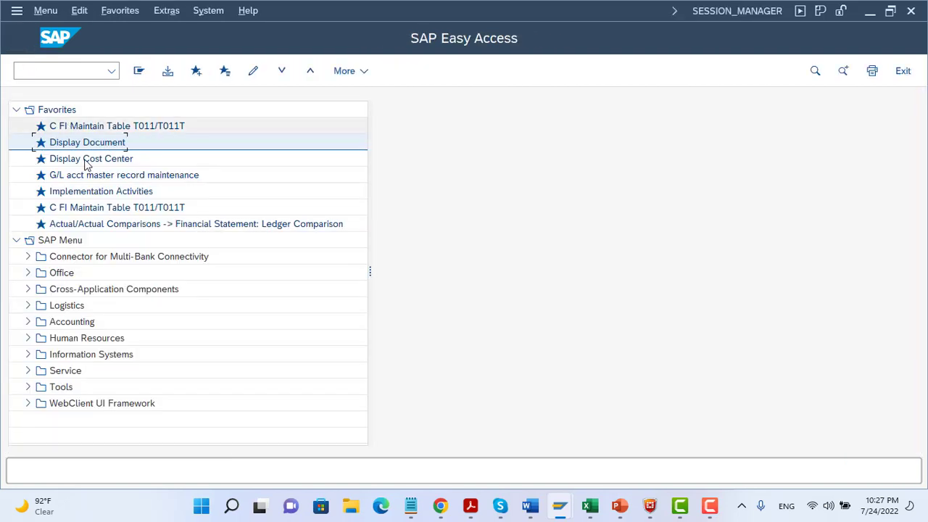
double_click(112, 224)
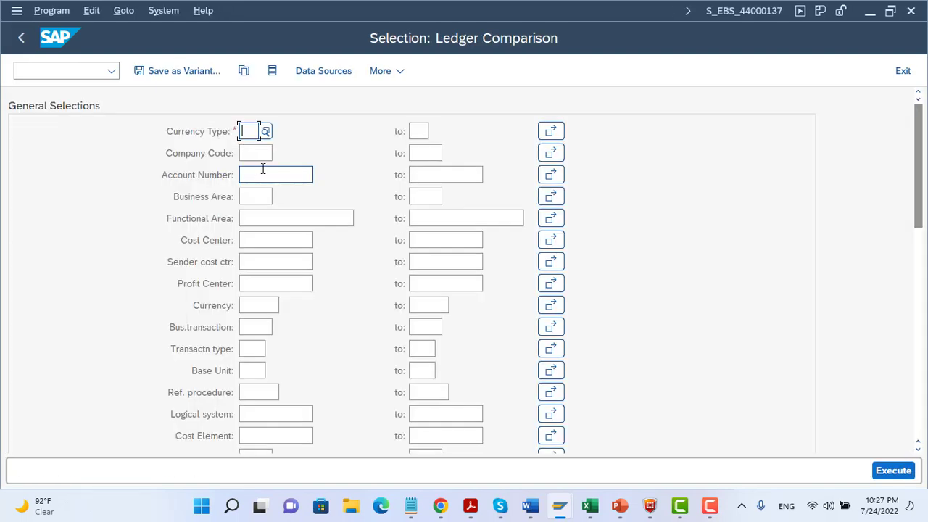
Step: Set the report's general selections to currency type 10 and company code 1710
text(10)
click(262, 155)
text(17)
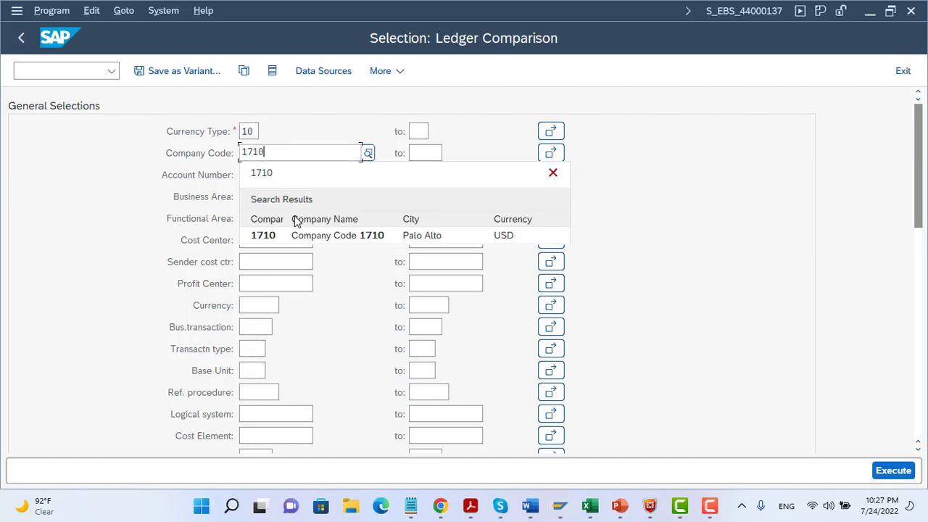
click(297, 236)
Step: In the report selections, set ledger 0L, fiscal year 2022 and periods 1 to 12
click(920, 374)
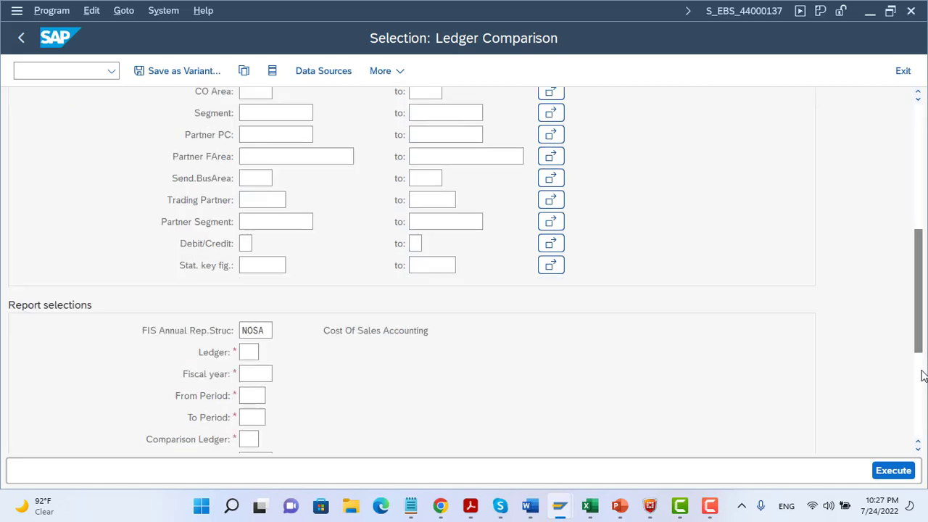
click(253, 351)
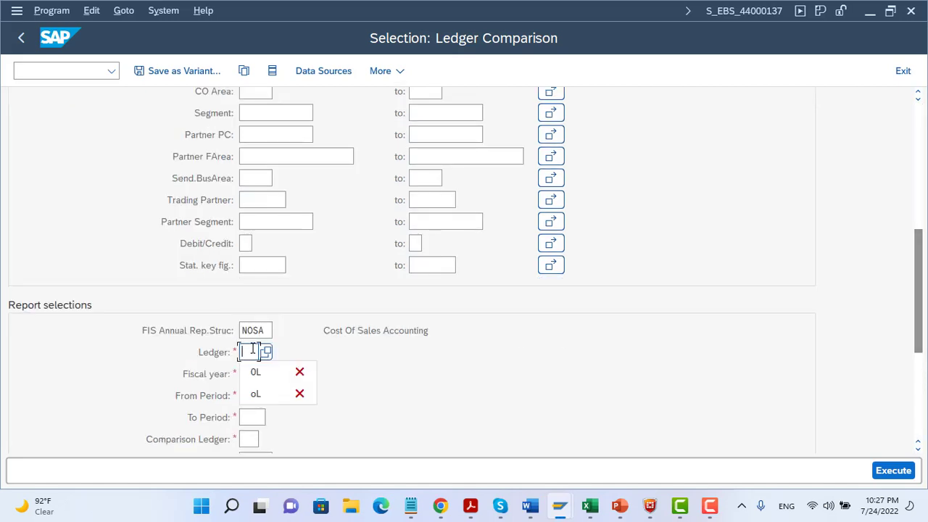
click(254, 375)
text(2022)
click(249, 394)
text(1)
key(Tab)
text(12)
Step: Set the comparison ledger to 0L, the comparison year to 2021 and the comparison periods to 1 through 12
click(246, 438)
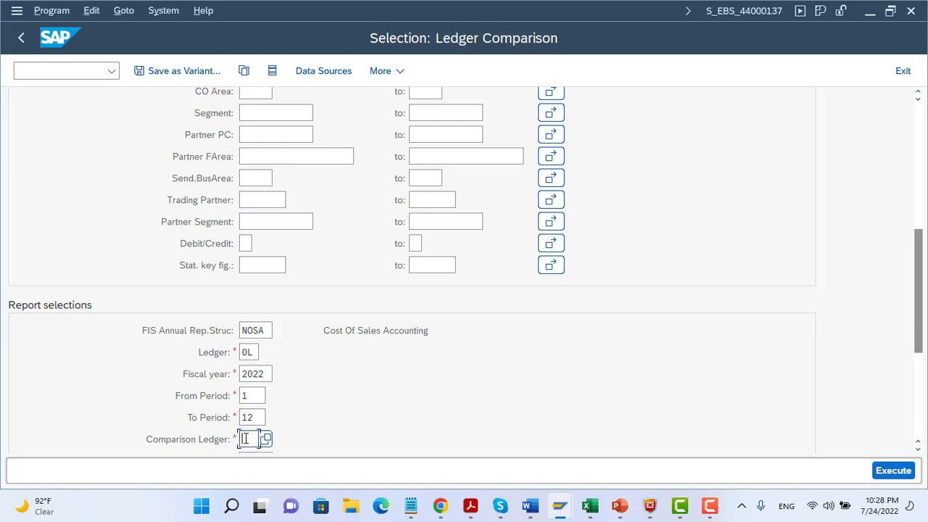
click(253, 458)
click(917, 448)
click(917, 448)
click(917, 448)
drag(919, 359, 918, 384)
click(919, 384)
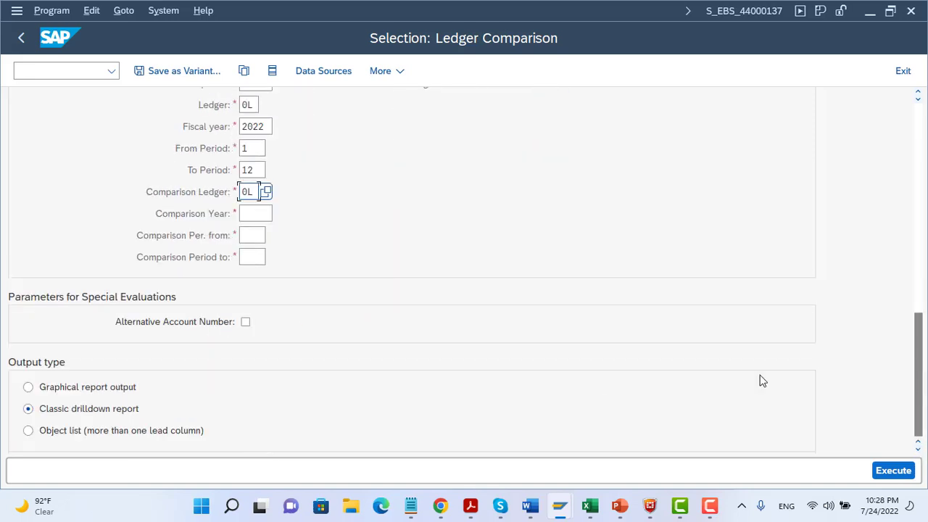
click(244, 214)
text(2021)
key(Tab)
text(1)
key(Tab)
text(12)
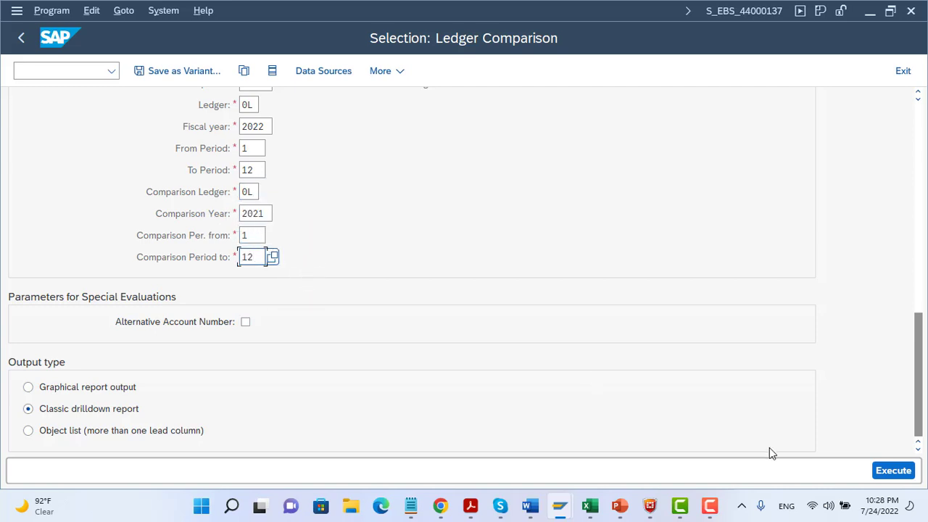
Step: Execute the ledger comparison as a classic drilldown report and continue to its overview
click(891, 471)
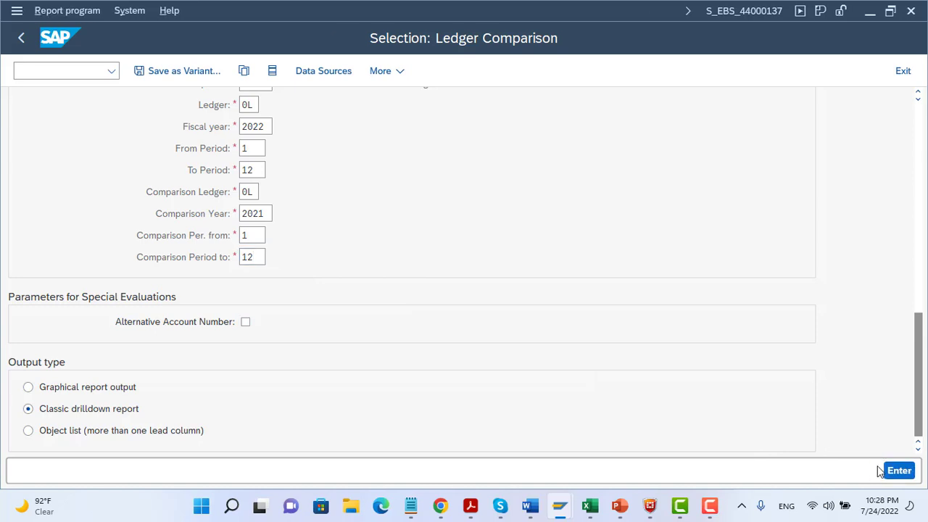
click(79, 364)
click(480, 475)
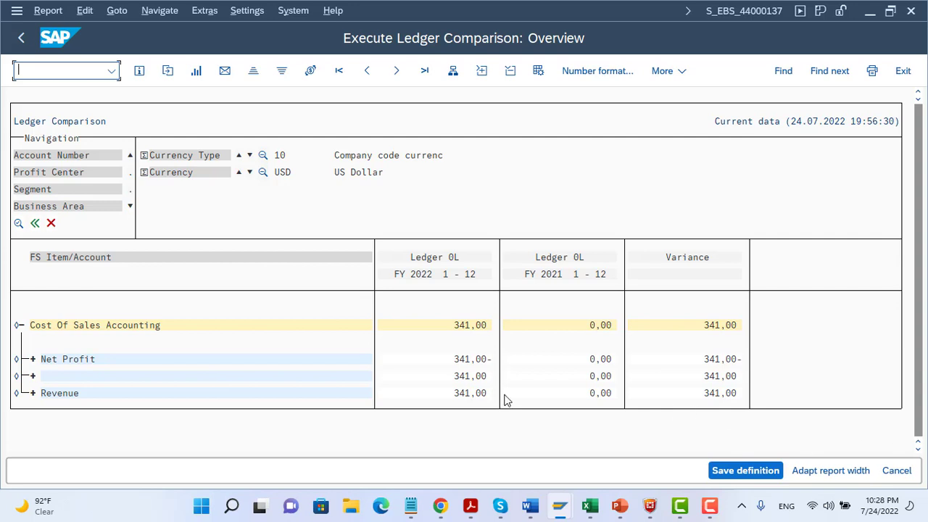
Step: Expand Net Profit under Cost Of Sales Accounting and review the amounts of its subitems
click(33, 360)
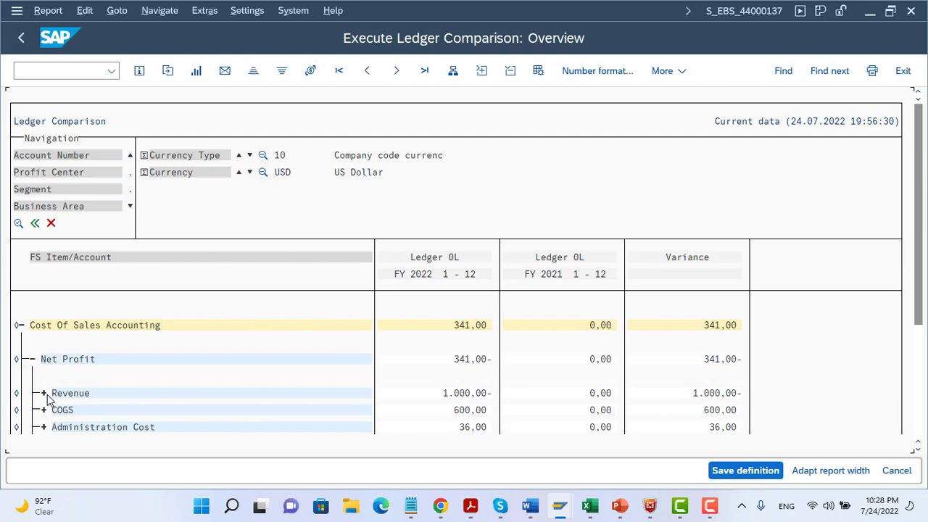
click(918, 450)
click(918, 450)
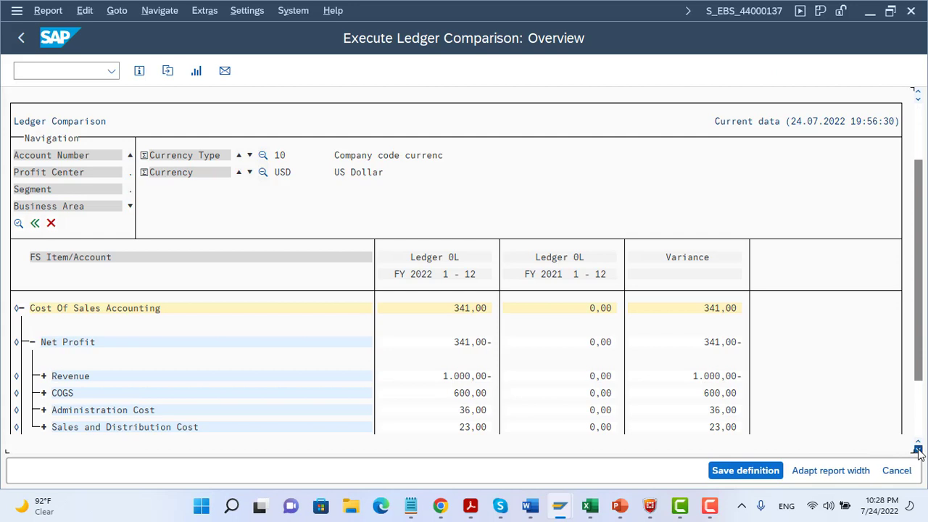
click(918, 450)
scroll(120, 346, down, 1)
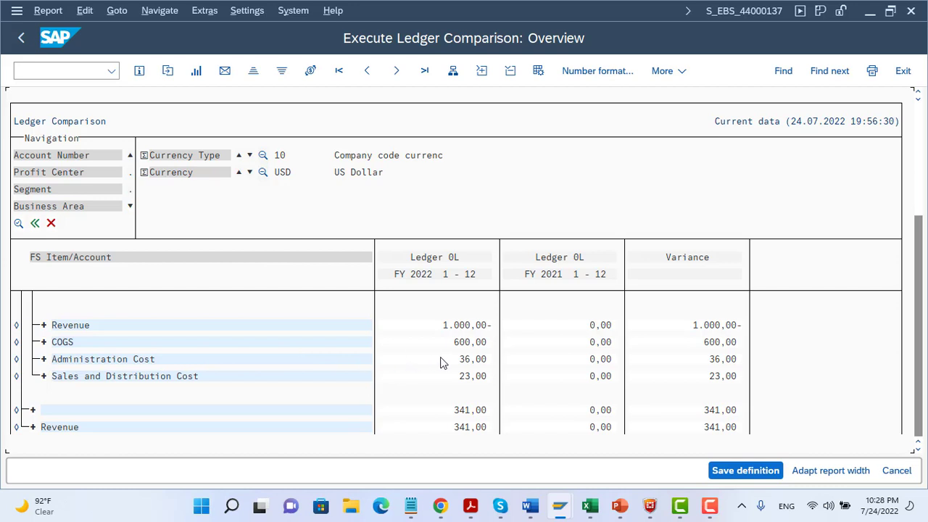
Step: Expand Administration Cost and Sales and Distribution Cost to check the functional areas and amounts beneath them
click(43, 359)
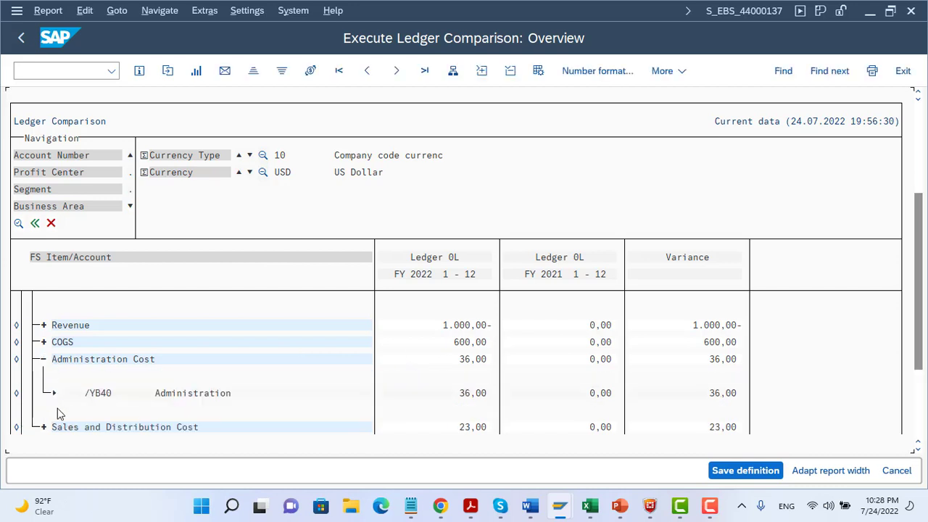
click(44, 427)
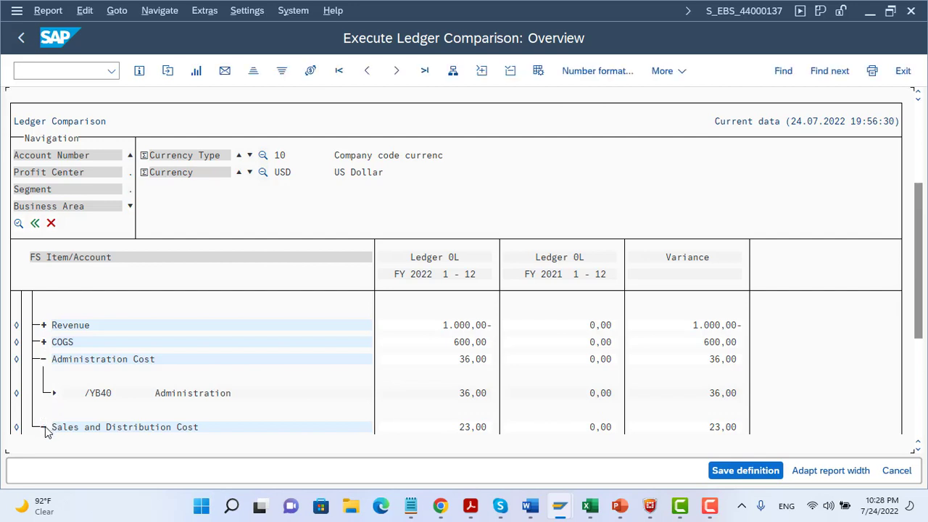
click(917, 443)
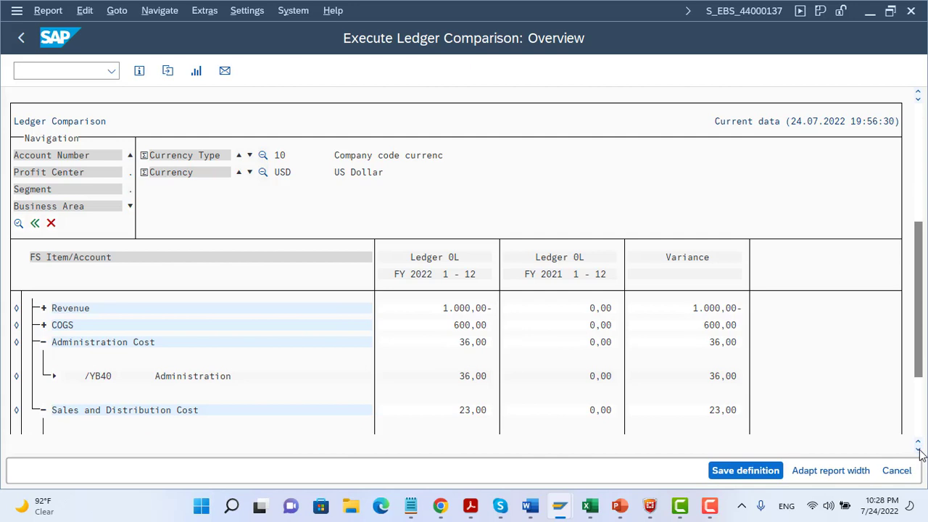
click(918, 450)
click(918, 449)
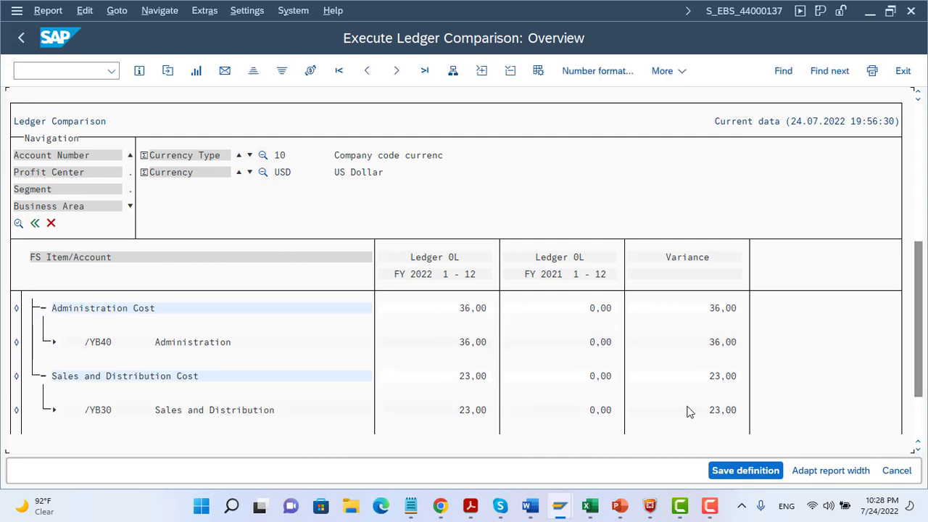